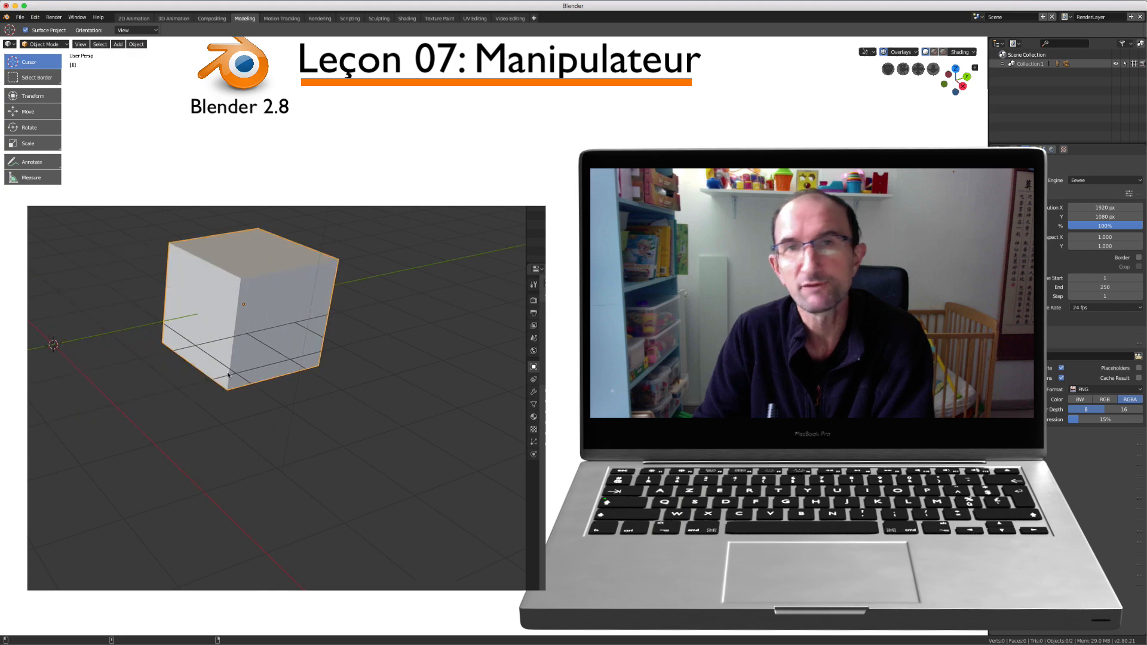
Rotate the cube freely with trackball rotation and scale it up
key("r")
key("r")
left_click(356, 318)
key("s")
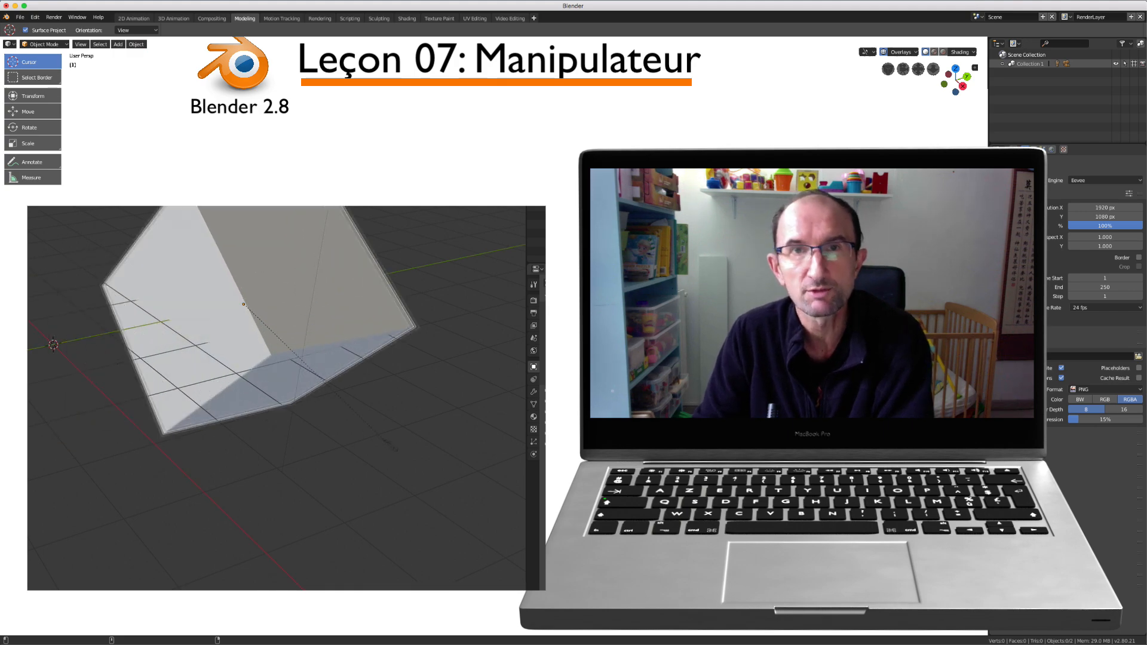
left_click(349, 317)
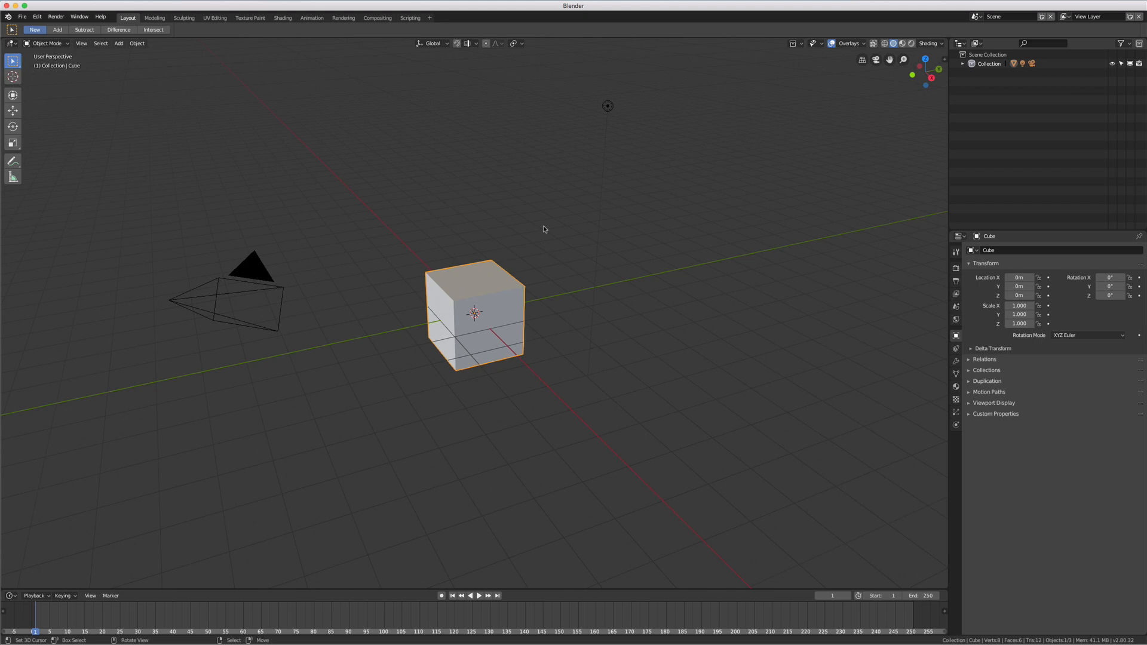
Examine the list of available add-ons in an enlarged user preferences window and close it
middle_click_drag(537, 239, 417, 237)
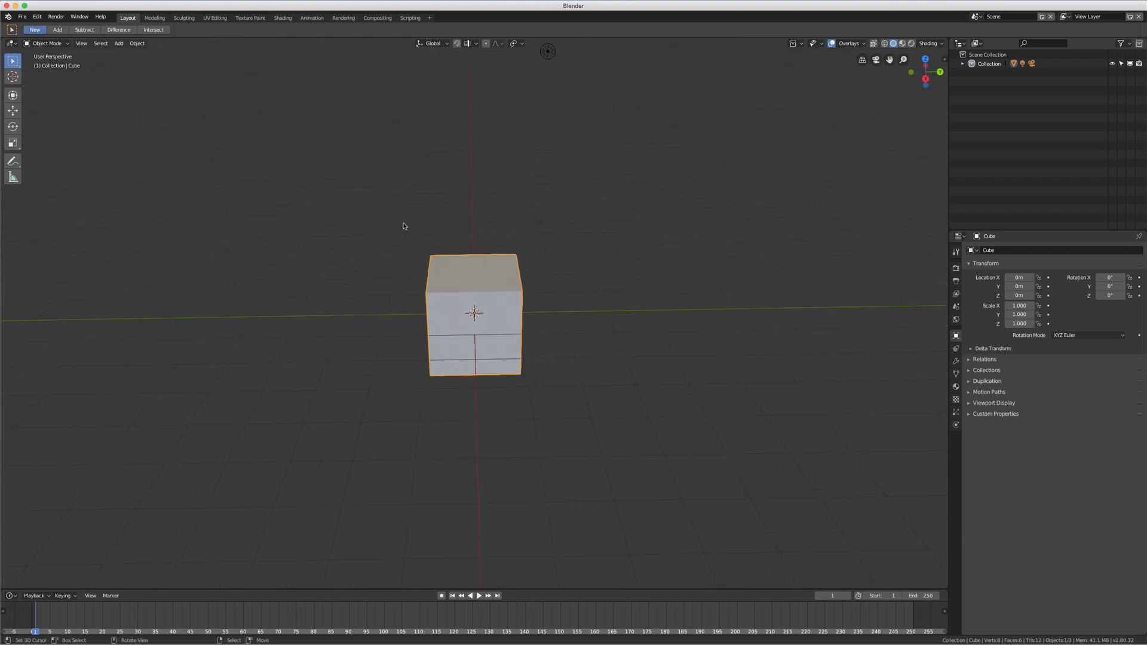
left_click(37, 16)
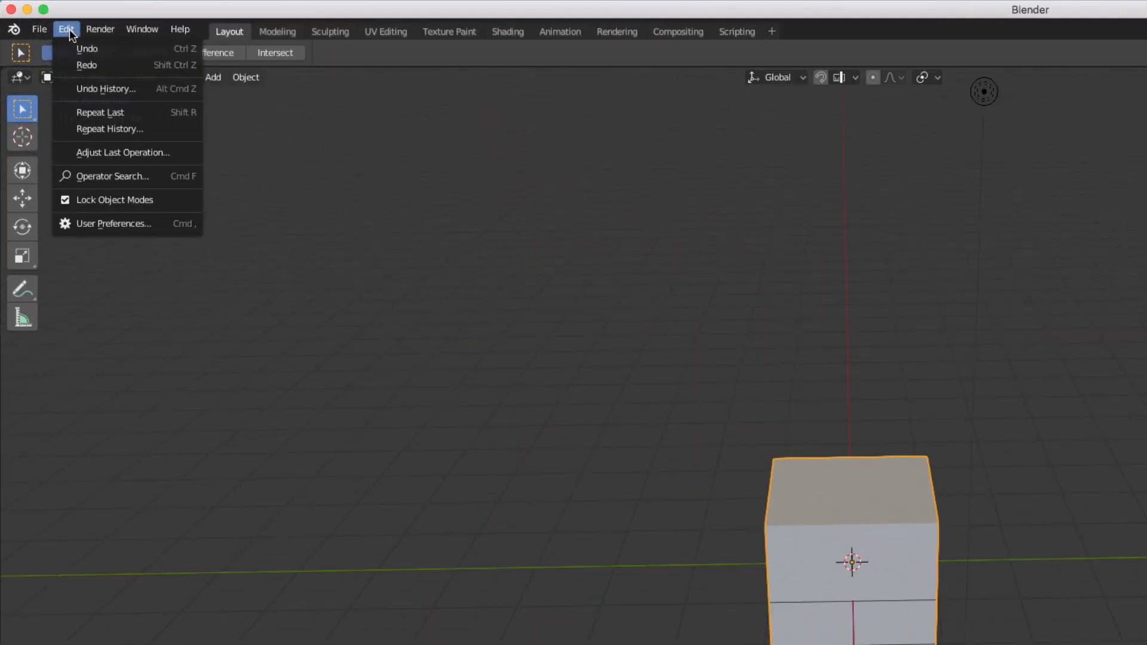
left_click(99, 221)
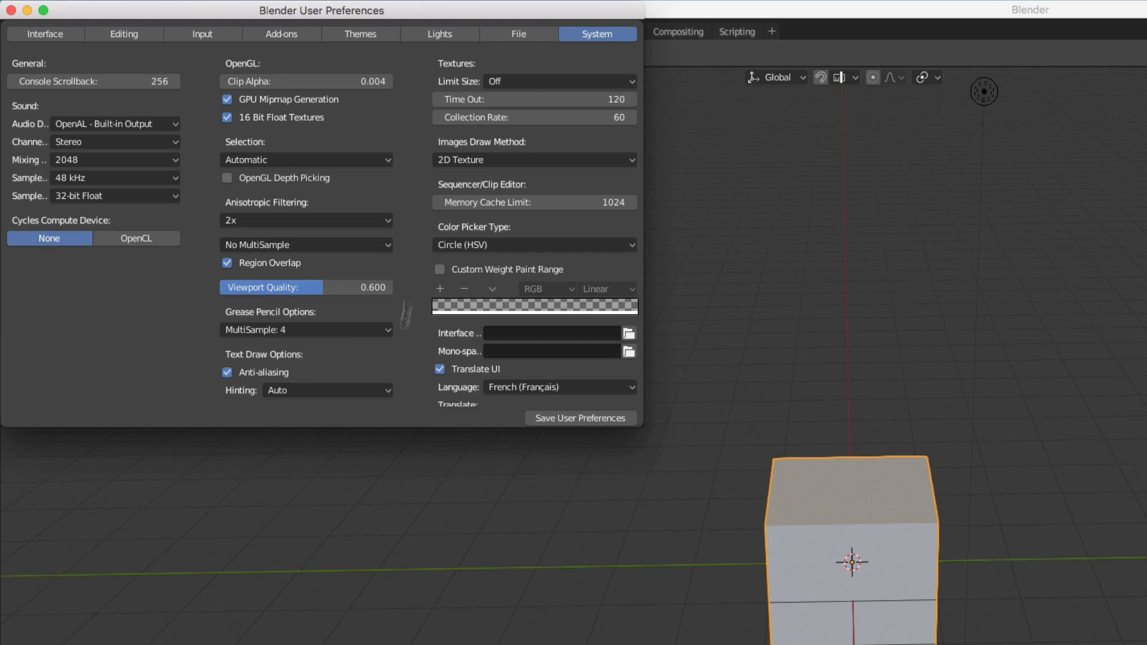
left_click_drag(352, 11, 825, 160)
left_click(724, 178)
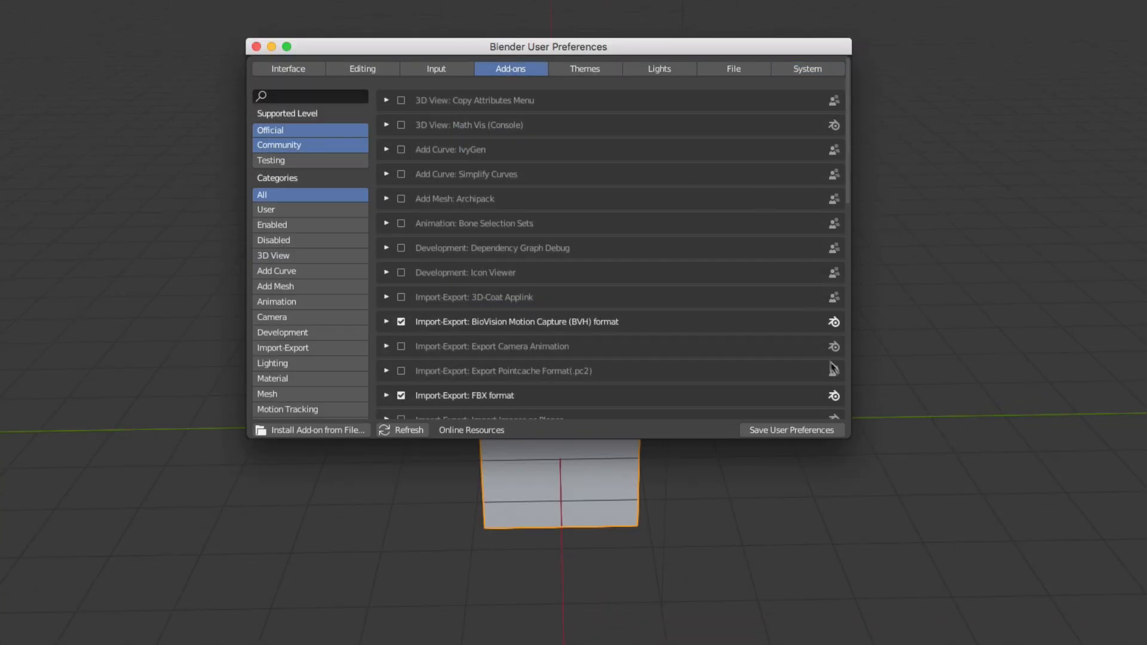
left_click_drag(851, 438, 1014, 610)
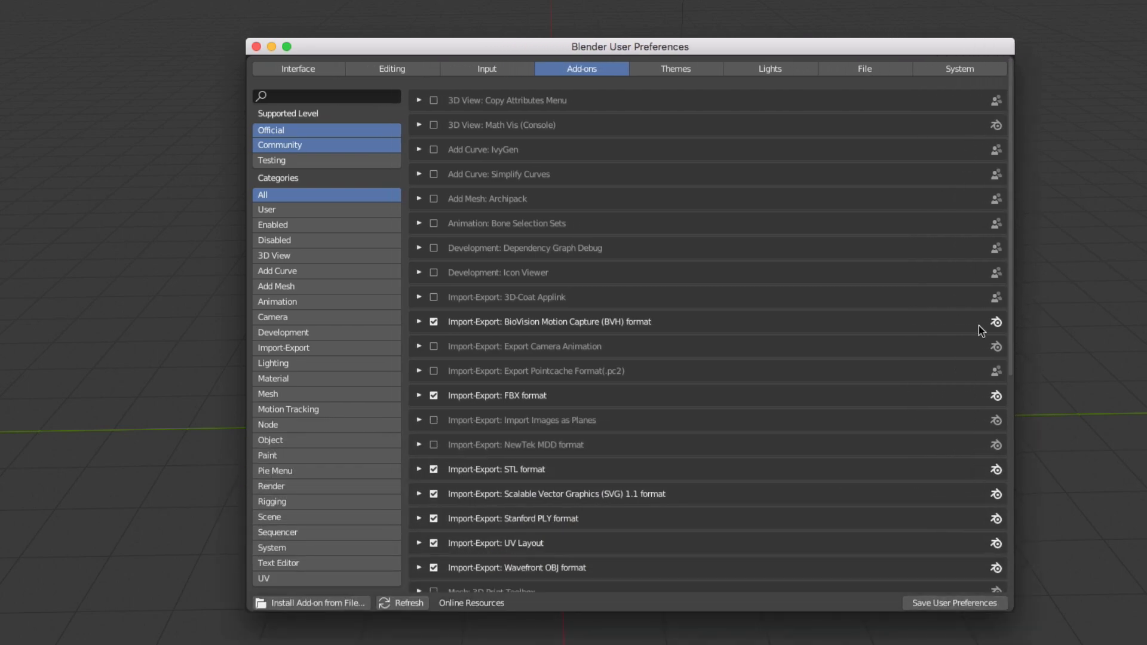
scroll(980, 197, "down", 10)
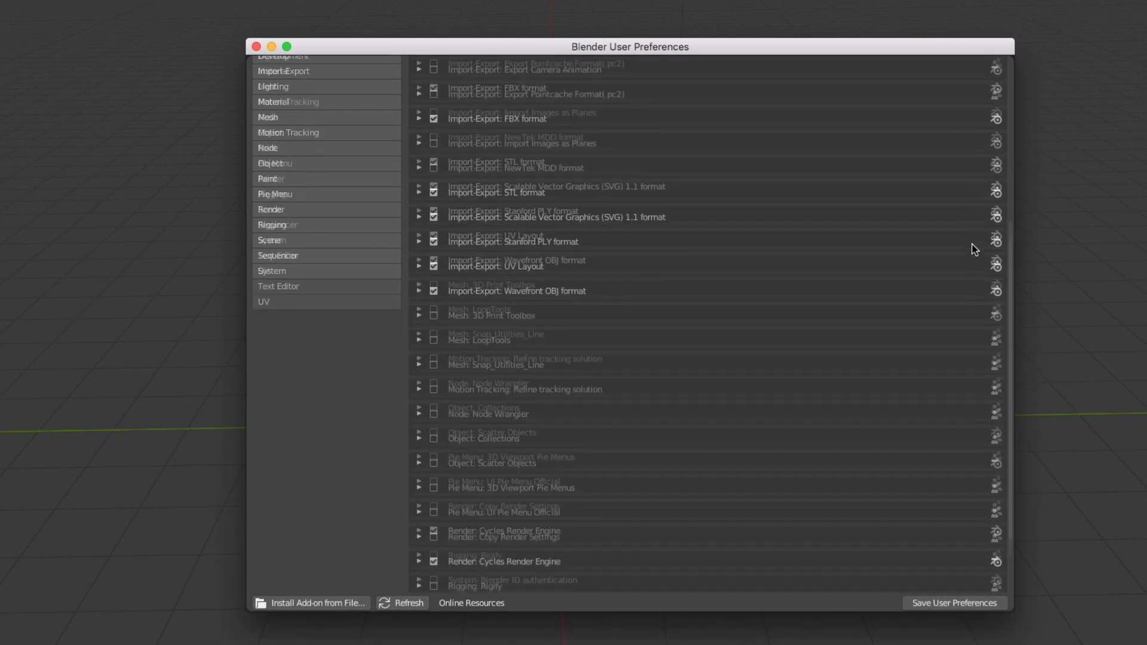
scroll(973, 245, "up", 10)
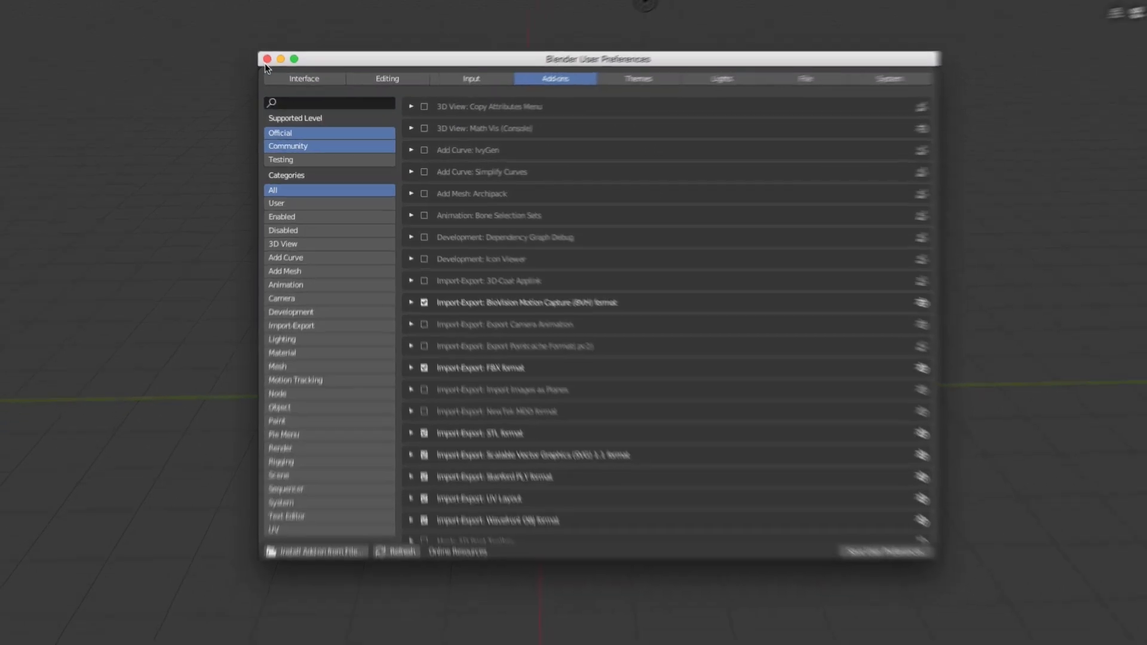
left_click(267, 59)
Select the lamp, the camera and the cube one after another in the viewport
middle_click_drag(448, 233, 494, 272)
left_click(478, 230)
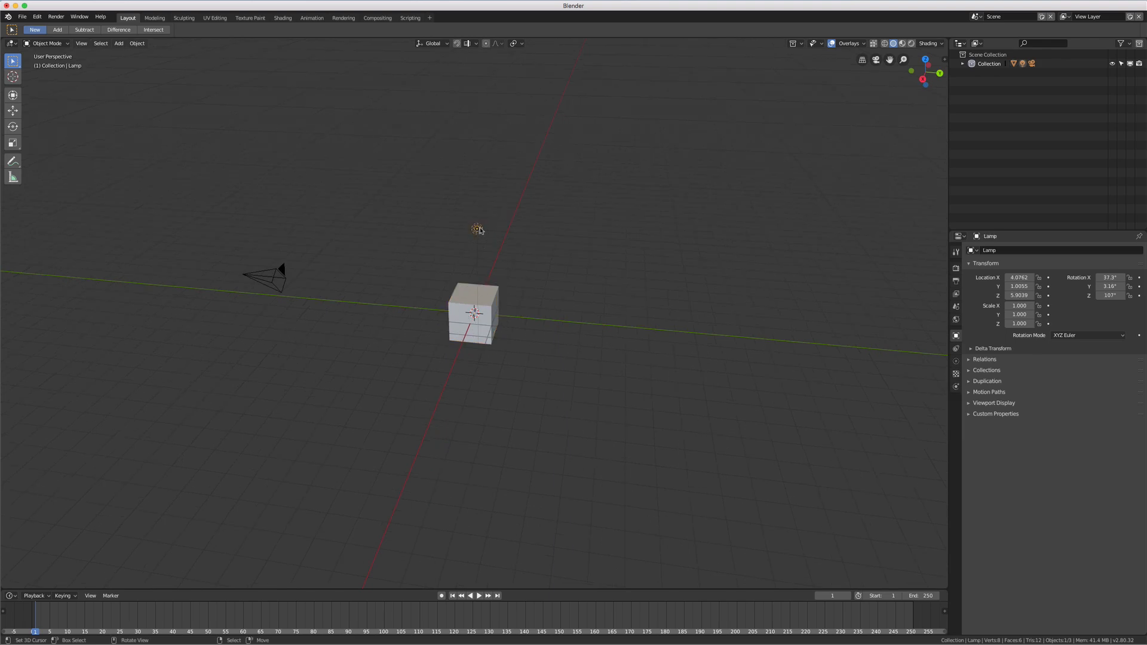
left_click(282, 277)
middle_click_drag(453, 291, 390, 293)
right_click(476, 307)
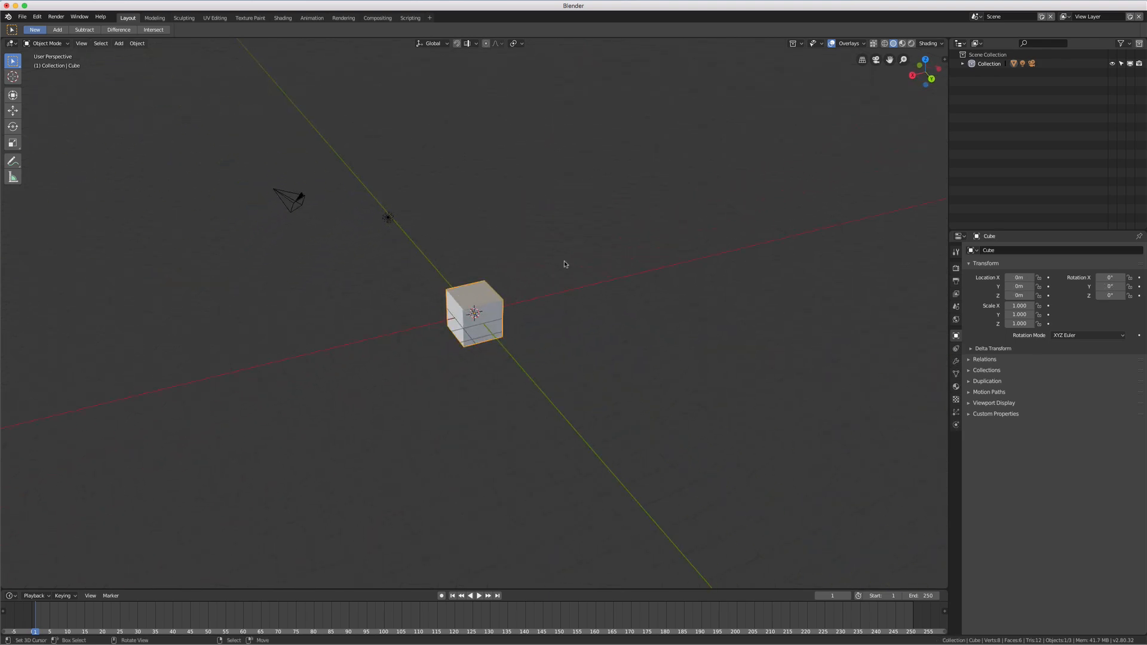
Try moving the cube freely and scaling it up uniformly from its original place
middle_click_drag(564, 263, 522, 318)
middle_click_drag(584, 374, 520, 310)
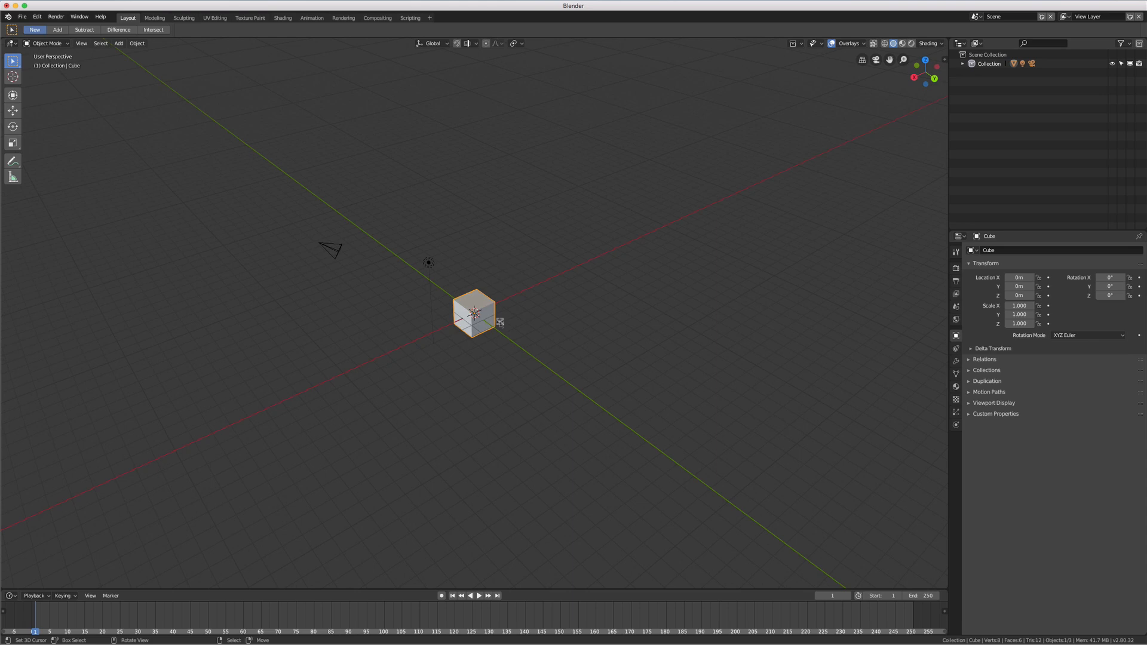
key("g")
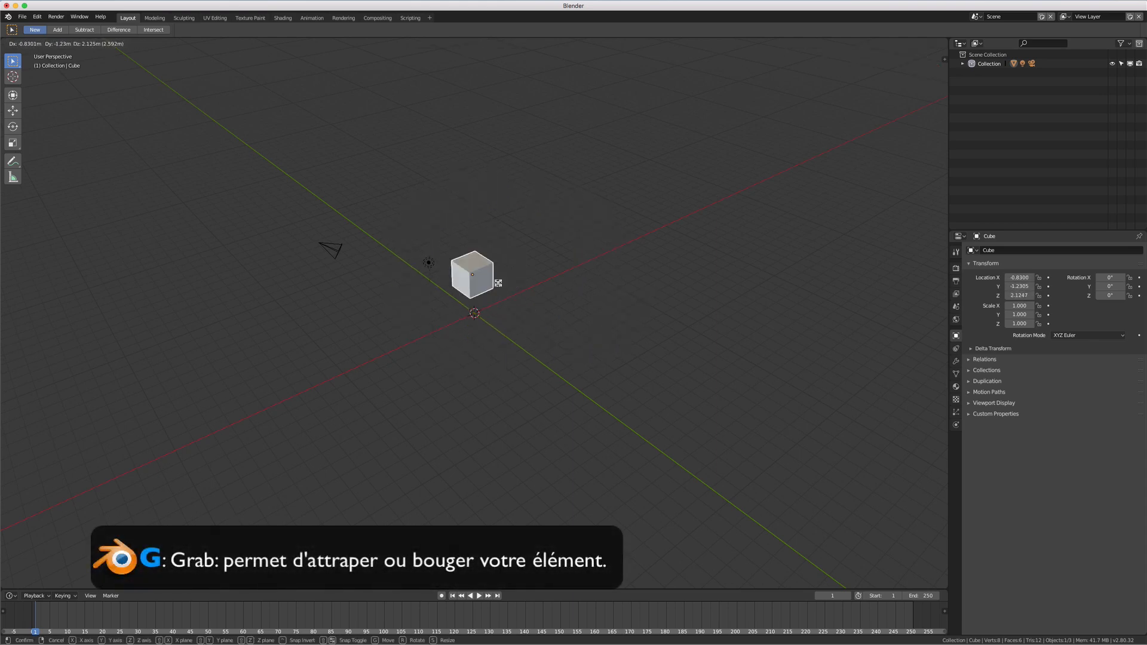
right_click(498, 283)
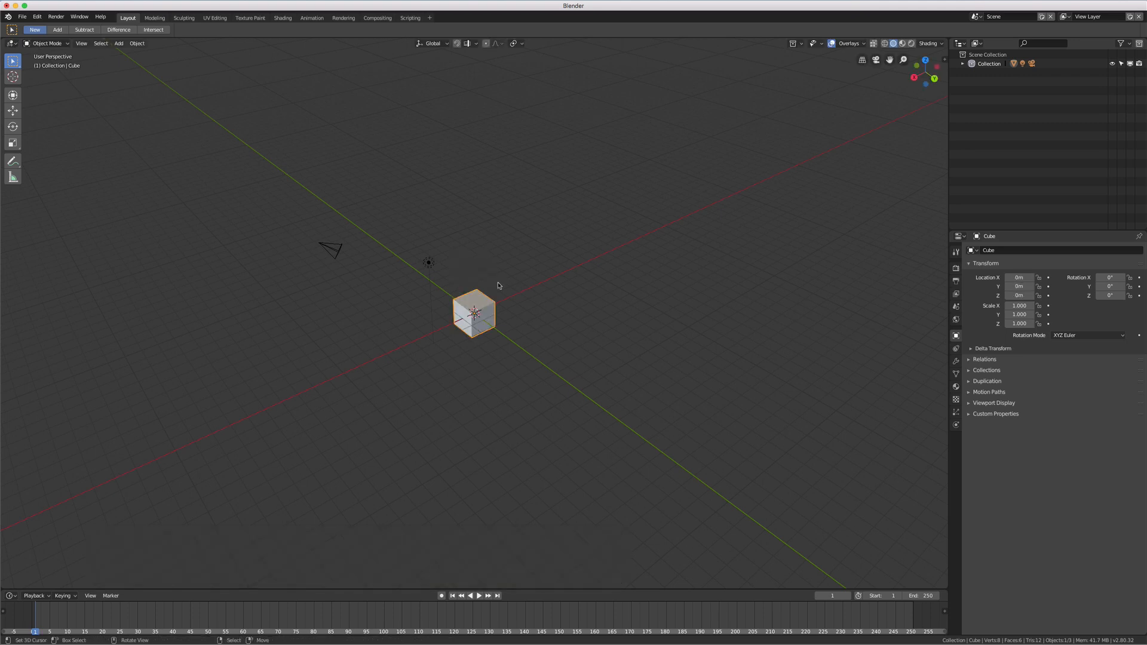
key("s")
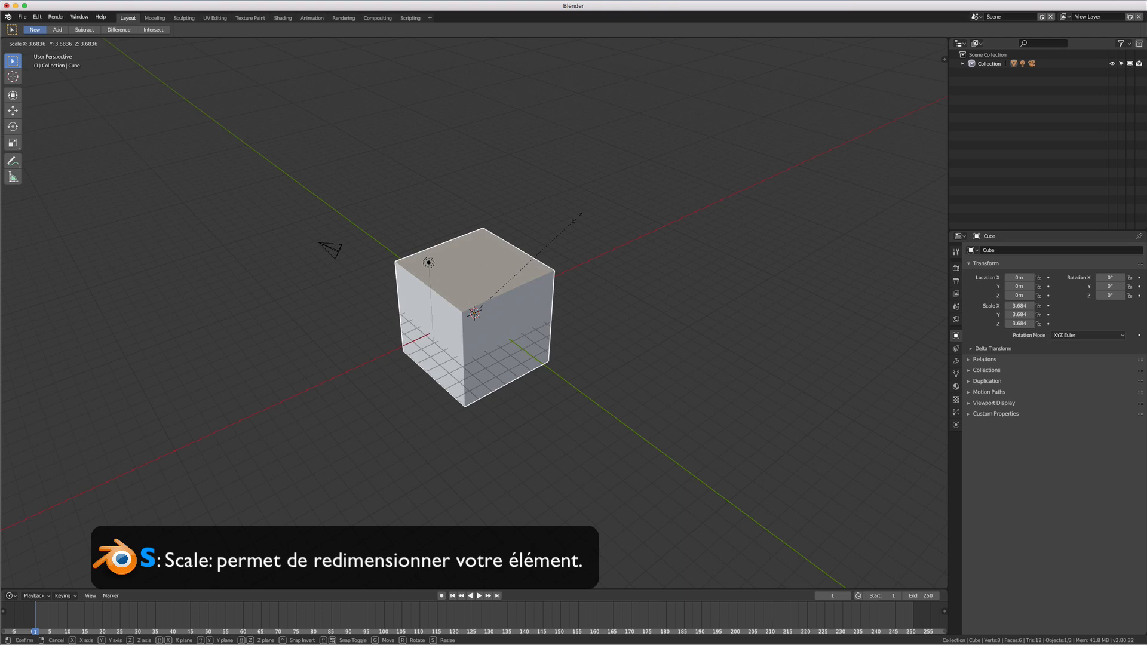
right_click(576, 218)
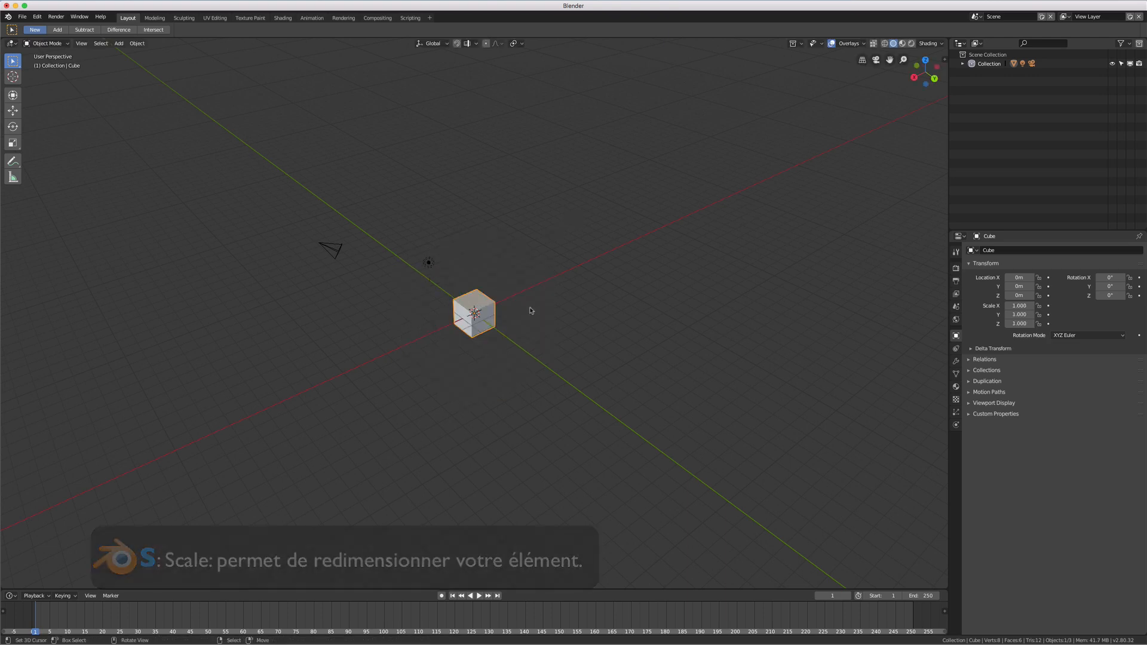
Try to rotate the cube freely around the viewing direction
scroll(530, 311, "up", 4)
scroll(530, 311, "up", 2)
scroll(530, 310, "down", 4)
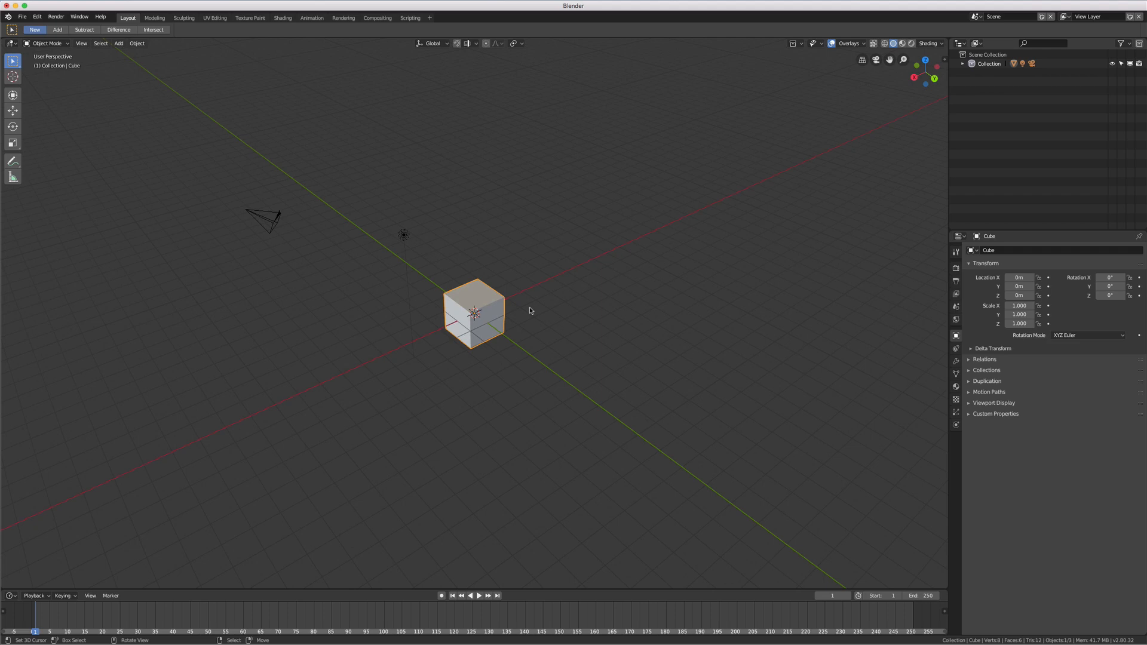
key("r")
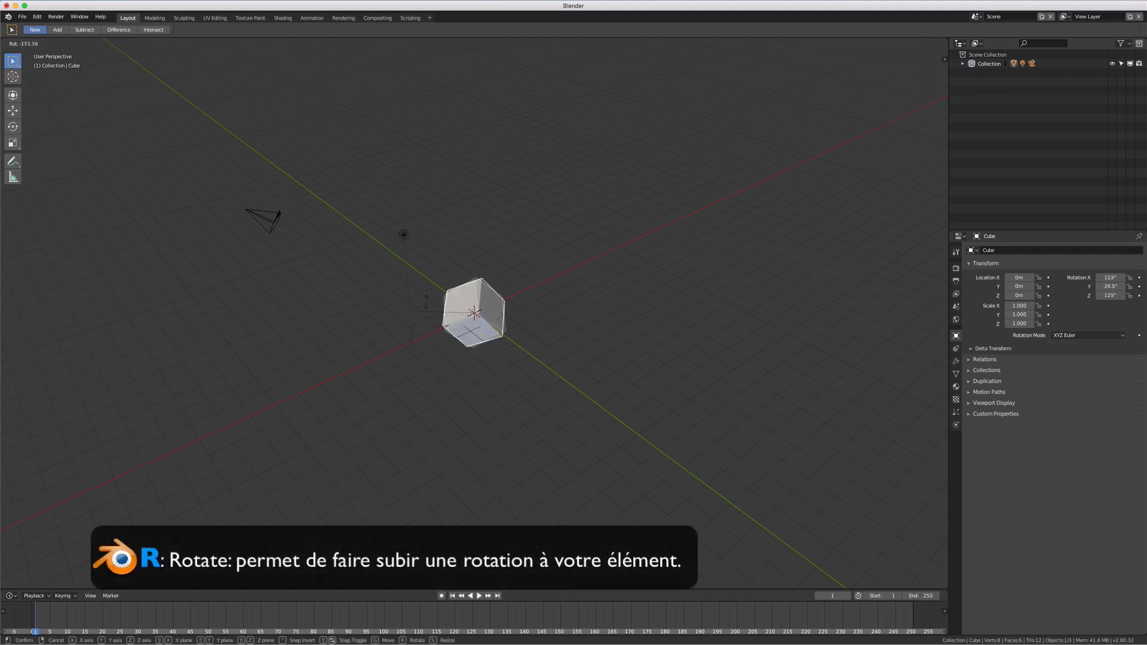
right_click(596, 254)
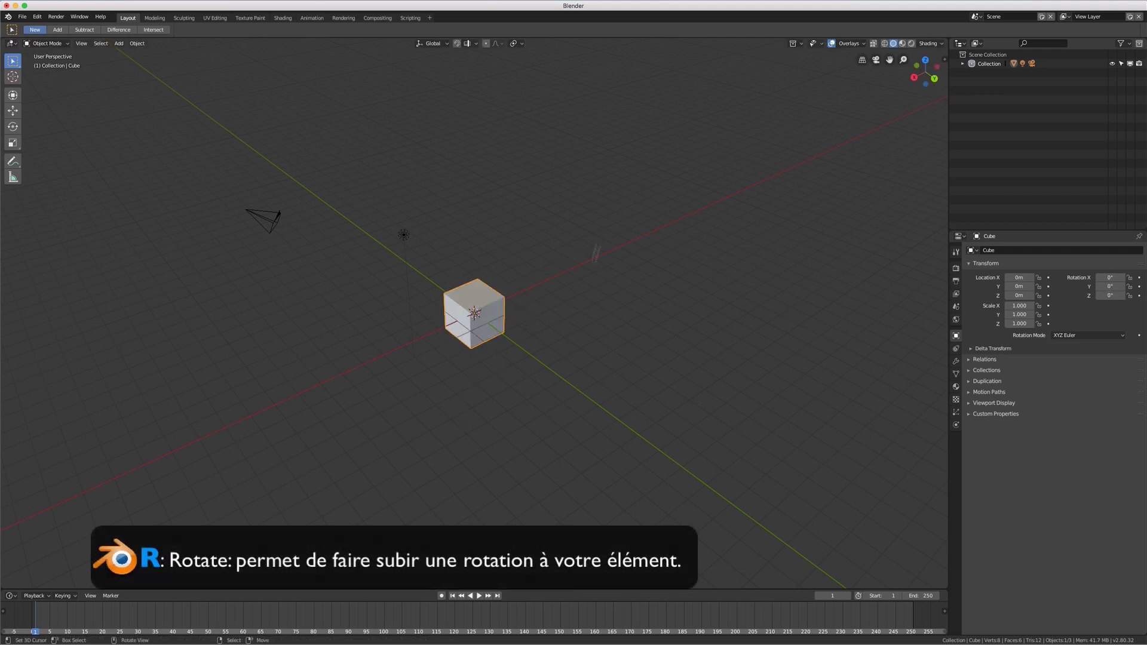
Show the viewport sidebar with the cube's location, rotation, scale and dimensions
mouse_move(557, 301)
middle_mouse_down()
mouse_move(597, 284)
mouse_move(556, 294)
middle_mouse_up()
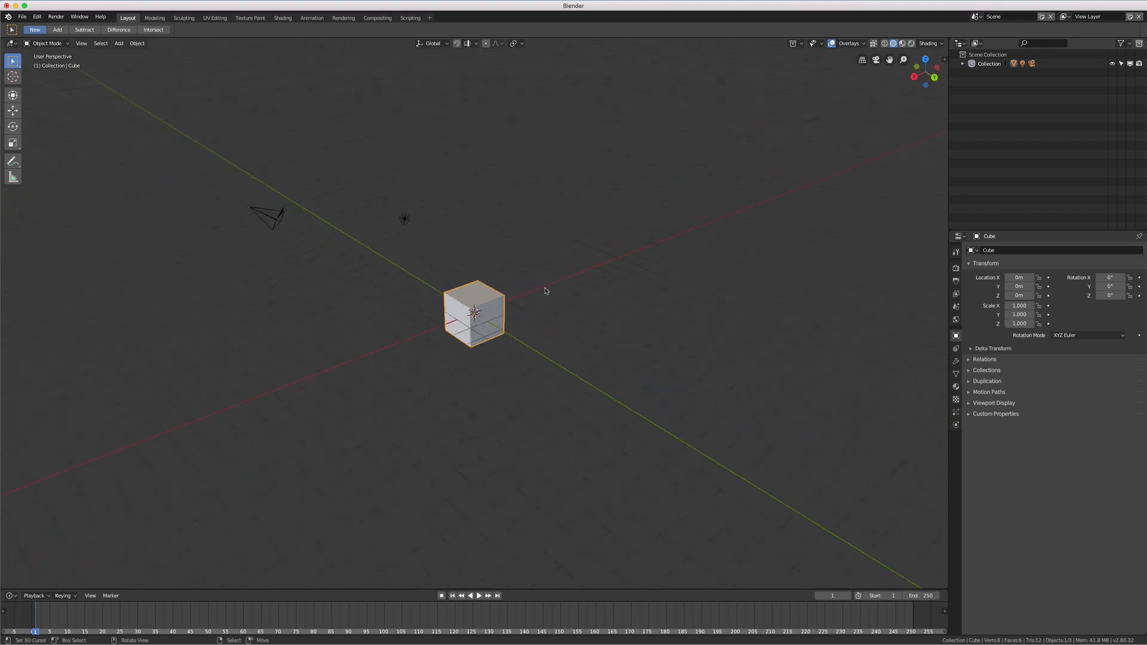
scroll(537, 315, "up", 5)
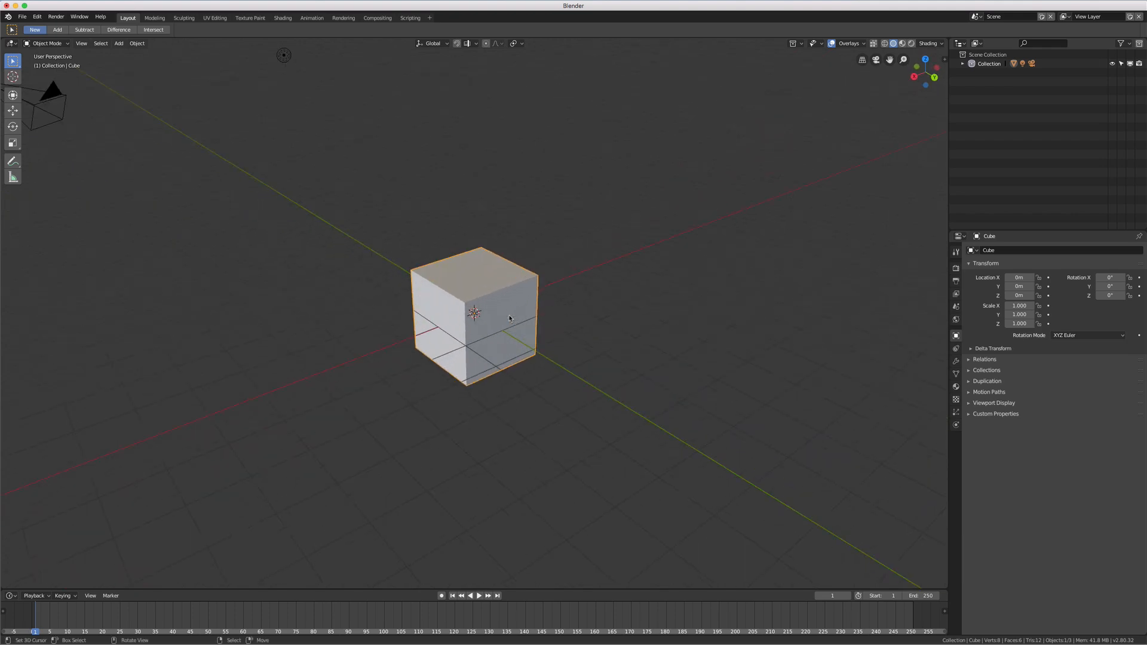
scroll(510, 318, "down", 1)
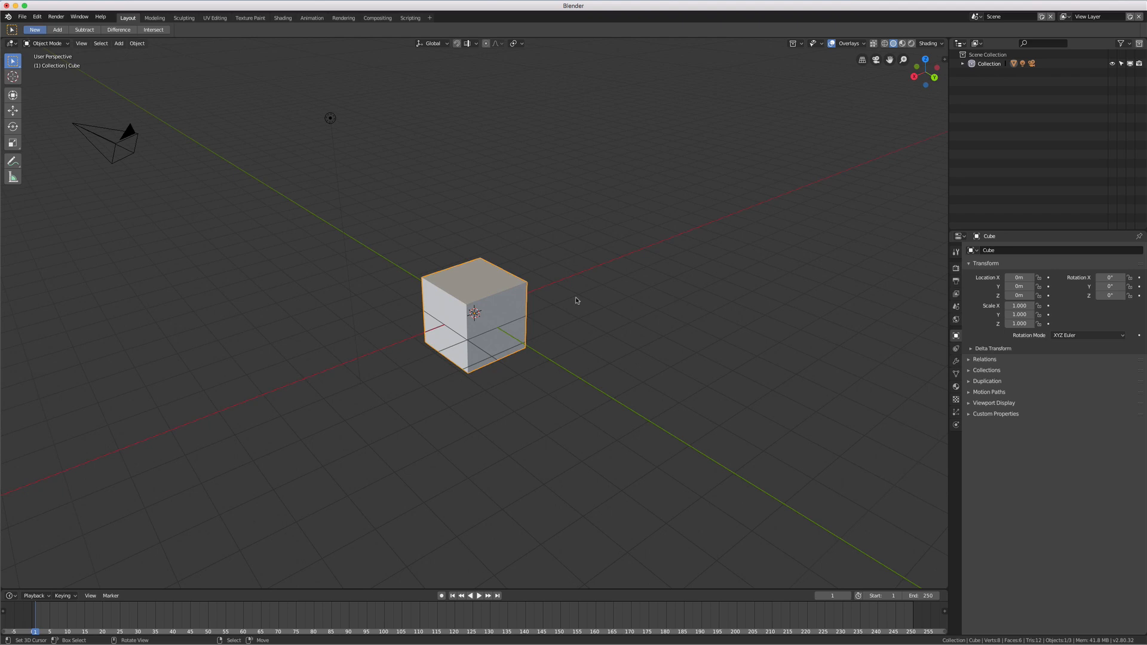
key("n")
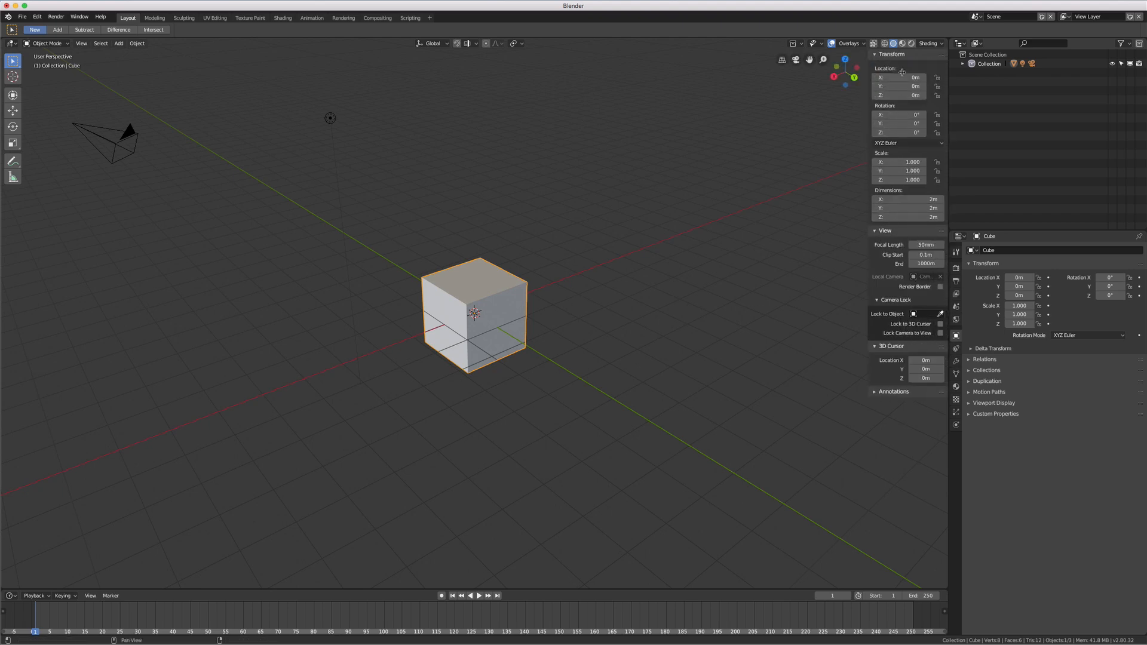
Try moving the cube constrained to the global Y, X and Z axes in turn
scroll(491, 317, "down", 1)
mouse_move(492, 317)
middle_mouse_down()
mouse_move(530, 321)
mouse_move(483, 301)
middle_mouse_up()
key("g")
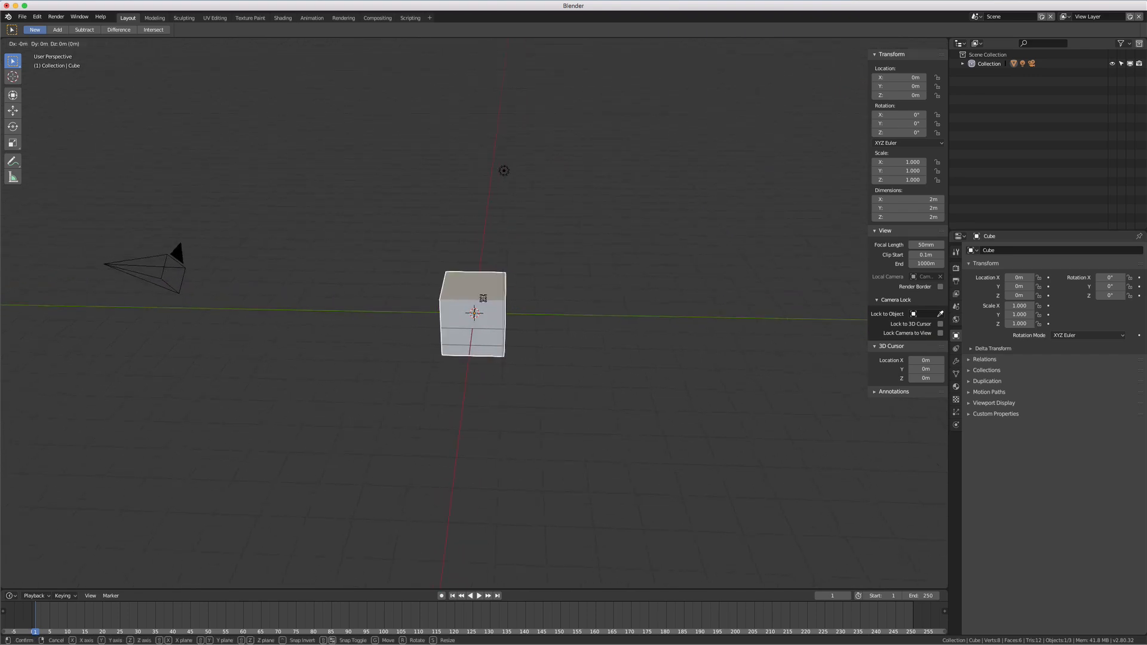
key("y")
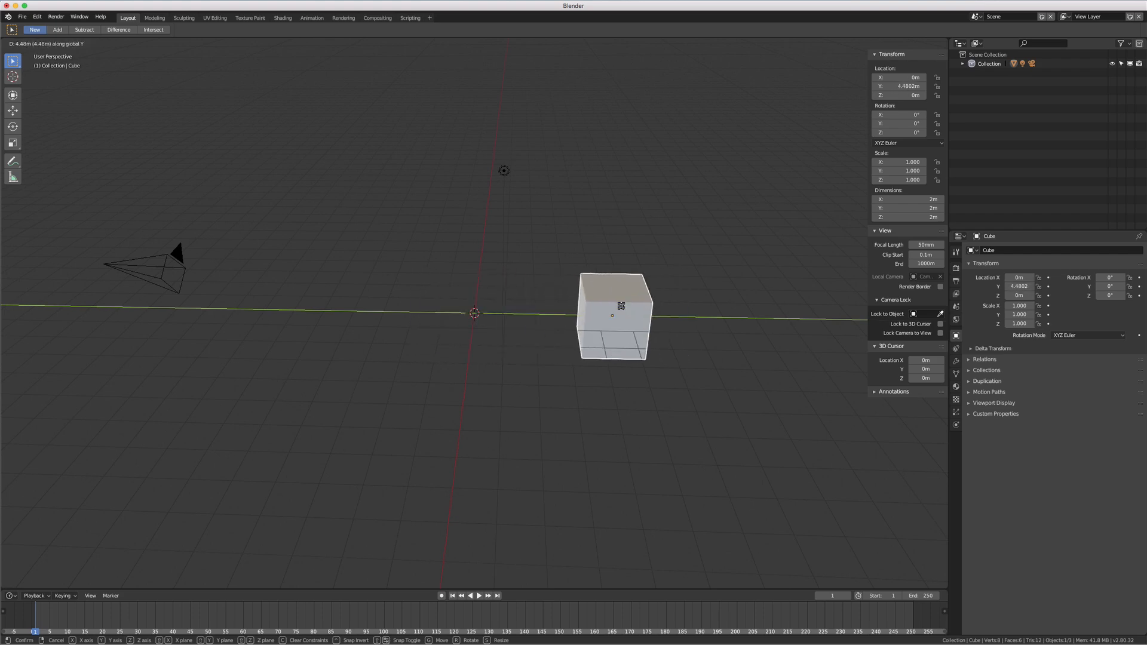
key("x")
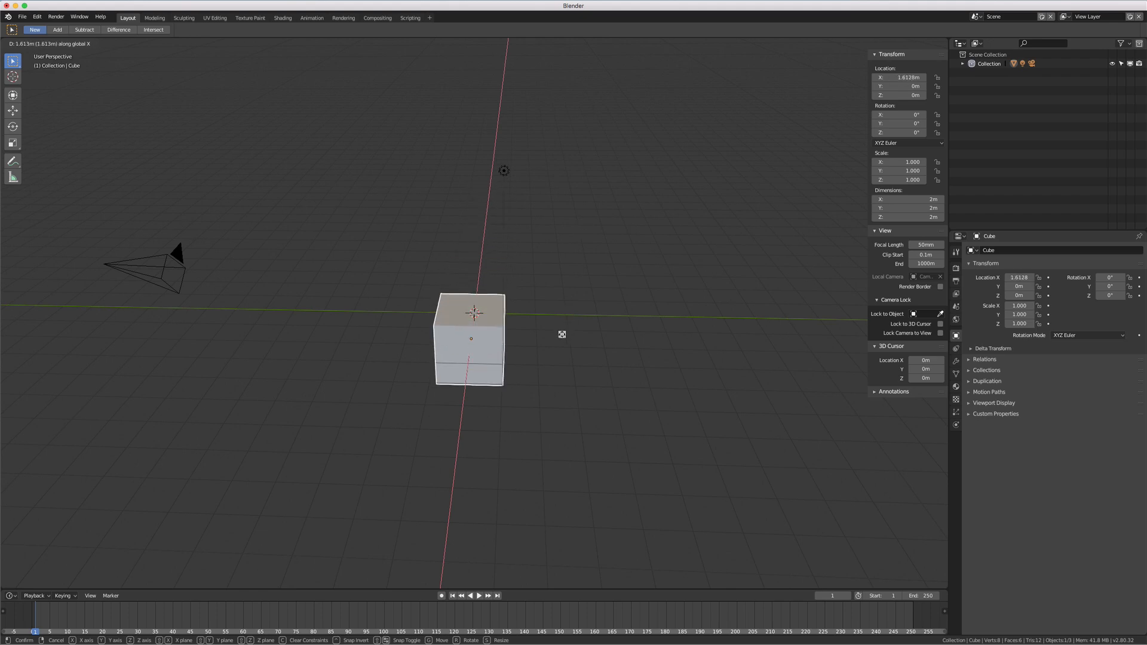
key("z")
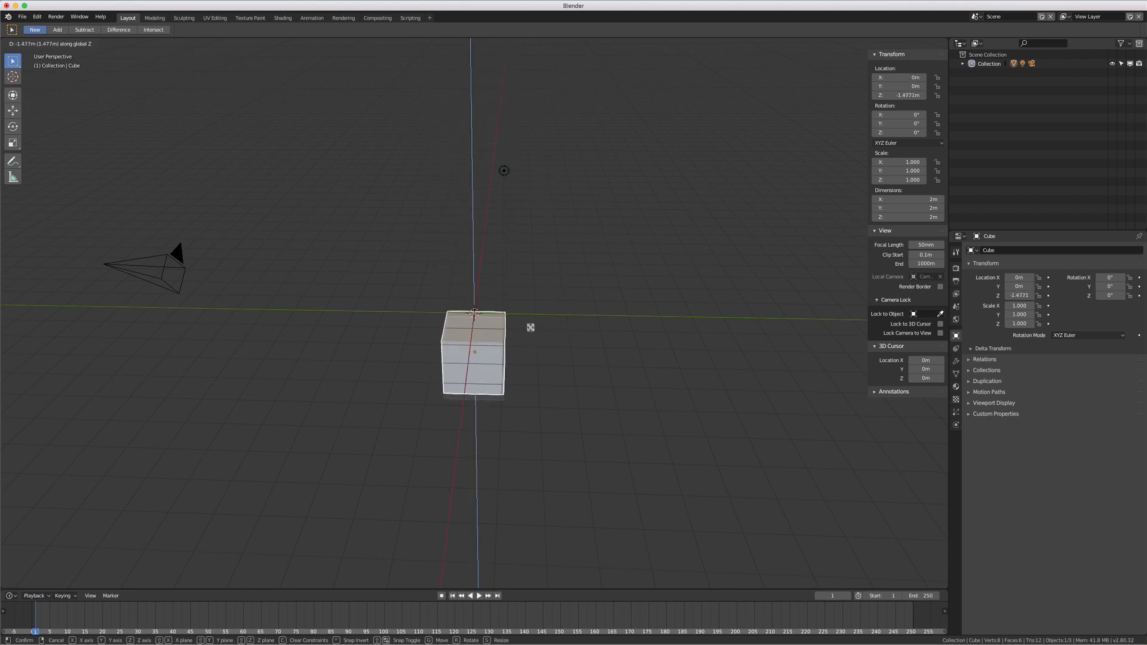
key("Escape")
Scale the cube along the X axis only, to about 0.973
middle_click_drag(671, 310, 493, 311)
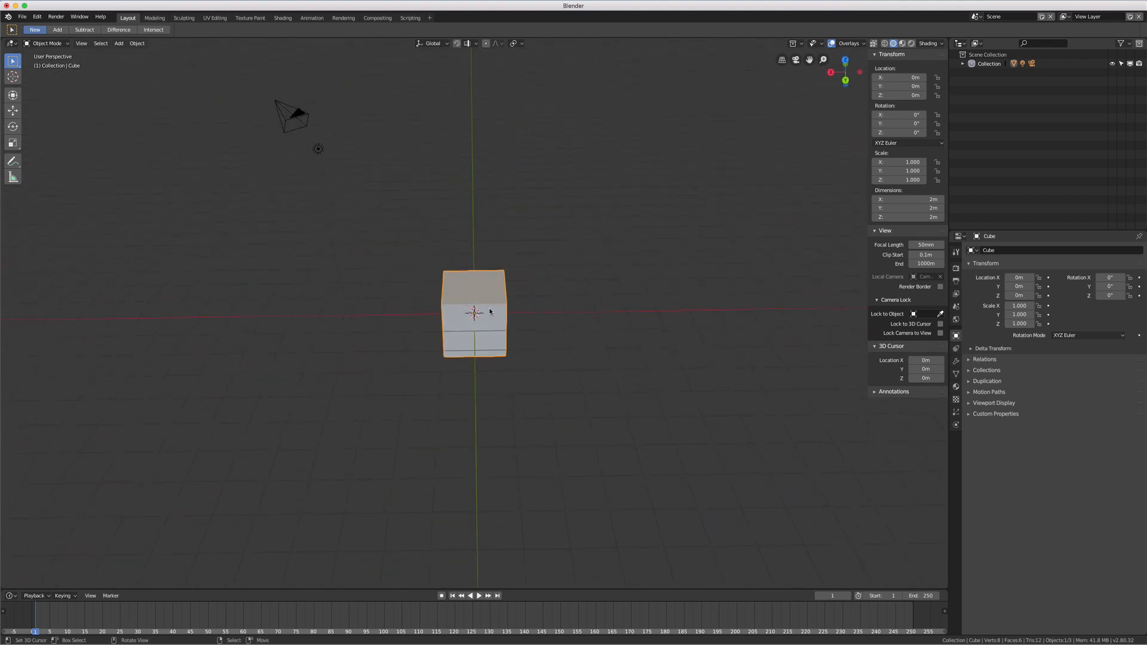
key("s")
key("x")
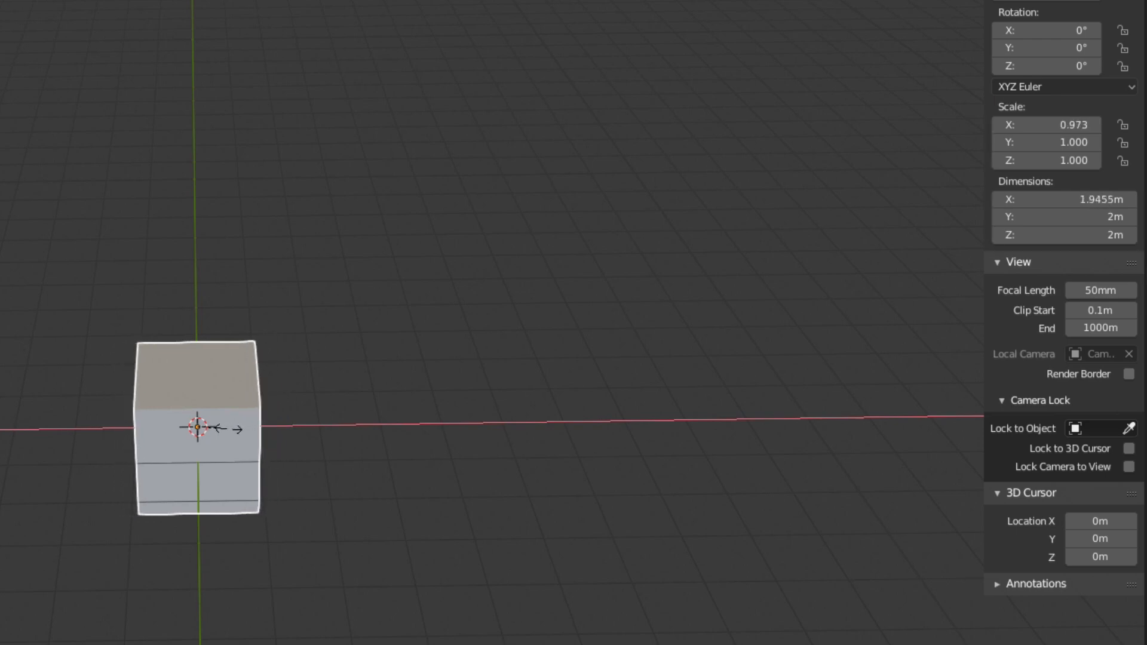
left_click(228, 427)
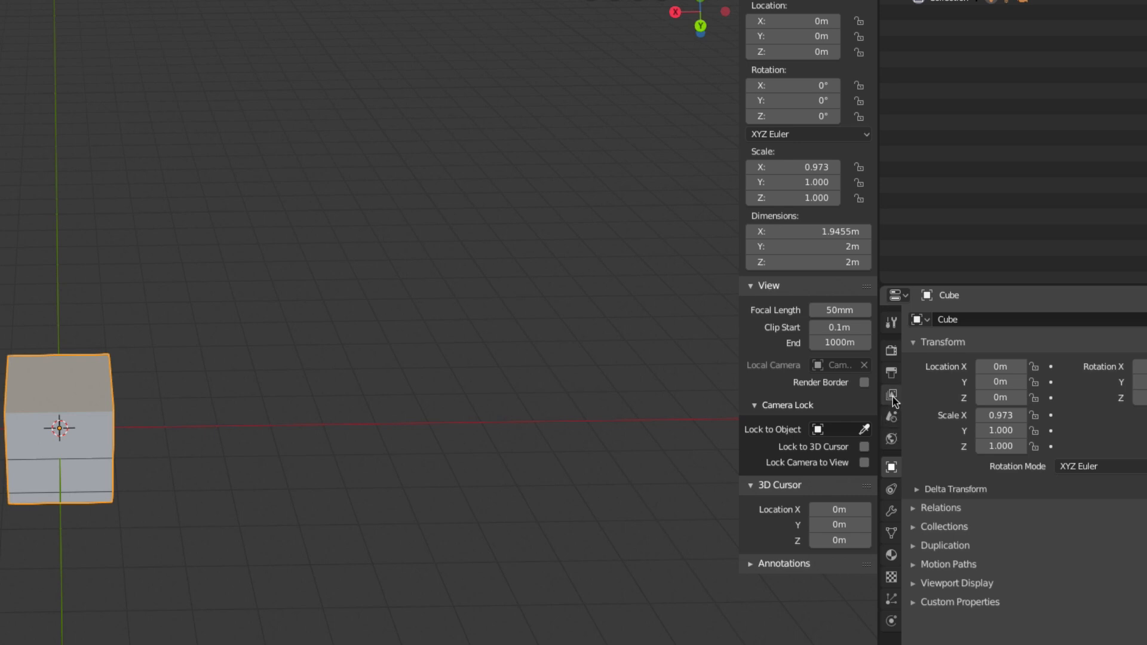
Display the scene's unit settings in the properties
left_click(892, 418)
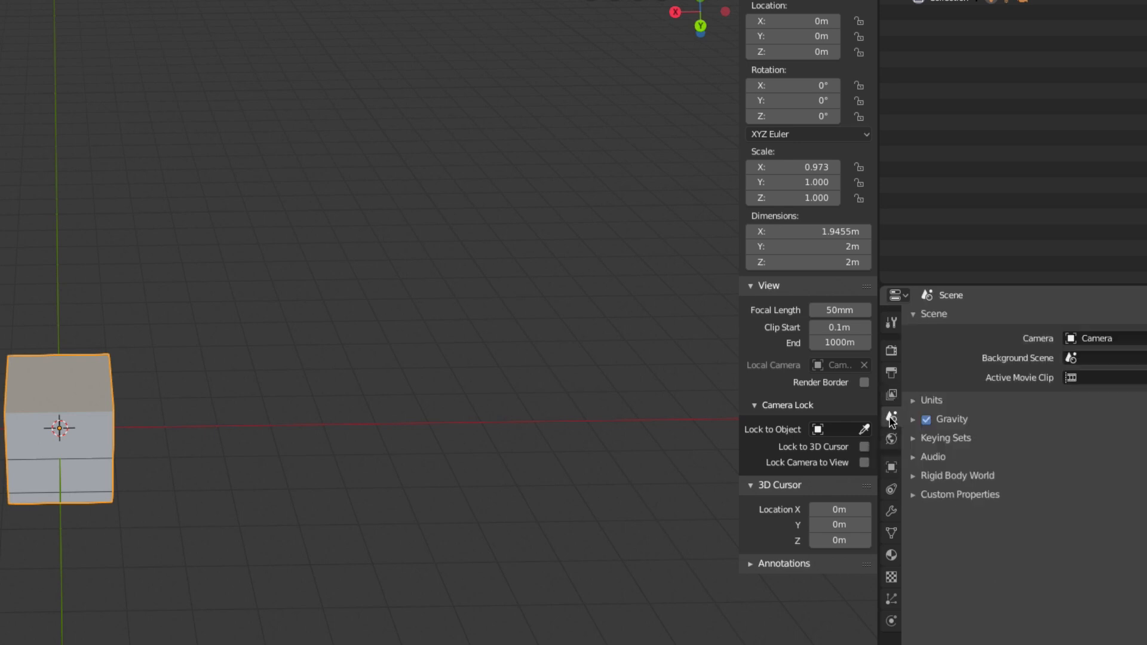
left_click(912, 404)
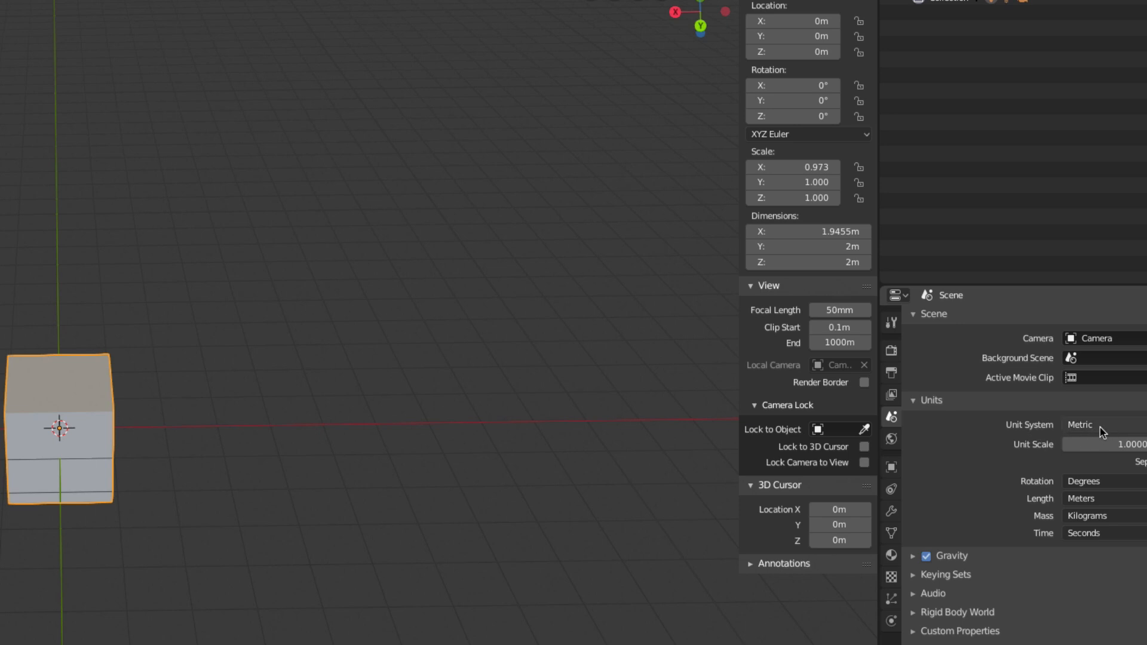
Try to rotate the slightly narrowed cube from an angled perspective view
middle_click_drag(84, 479, 141, 484)
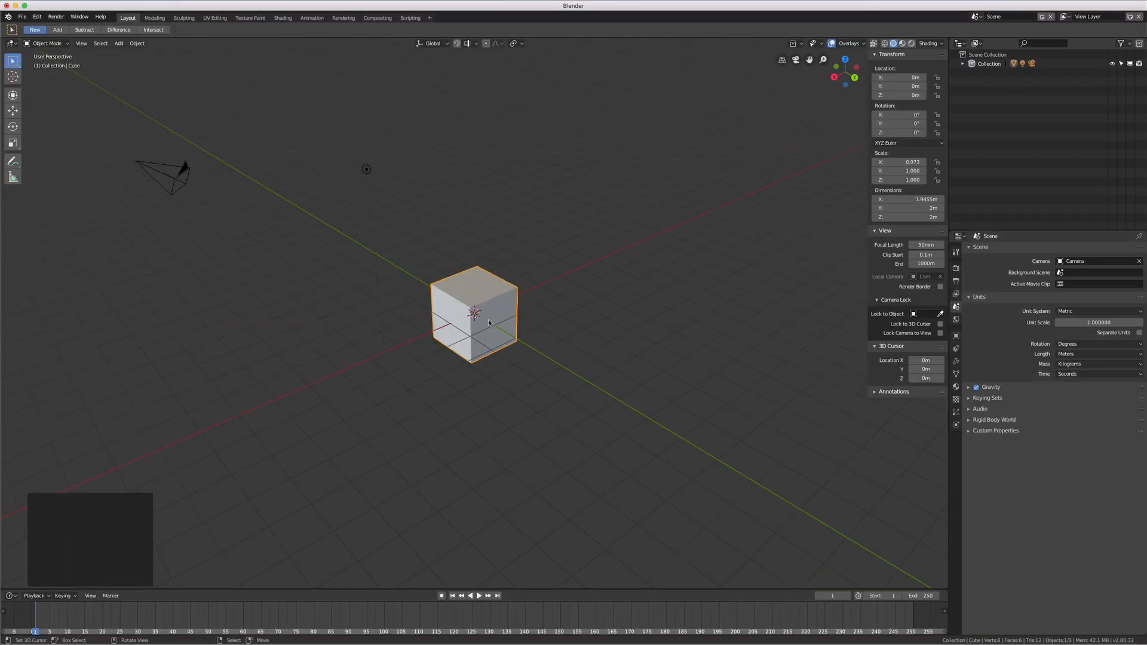
key("r")
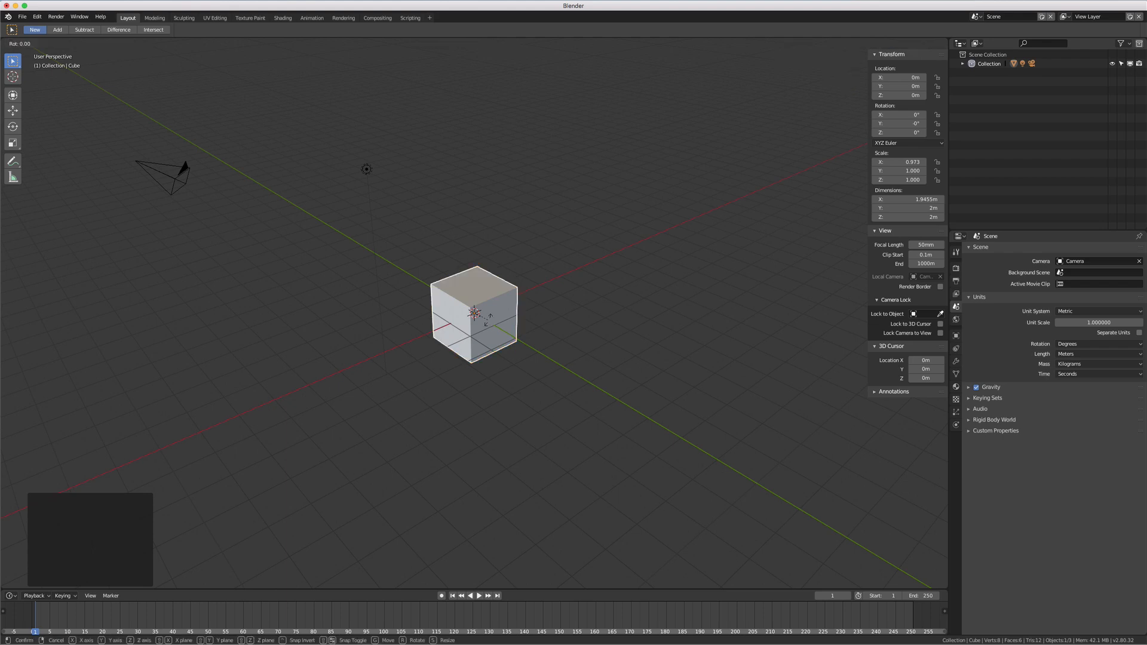
right_click(489, 331)
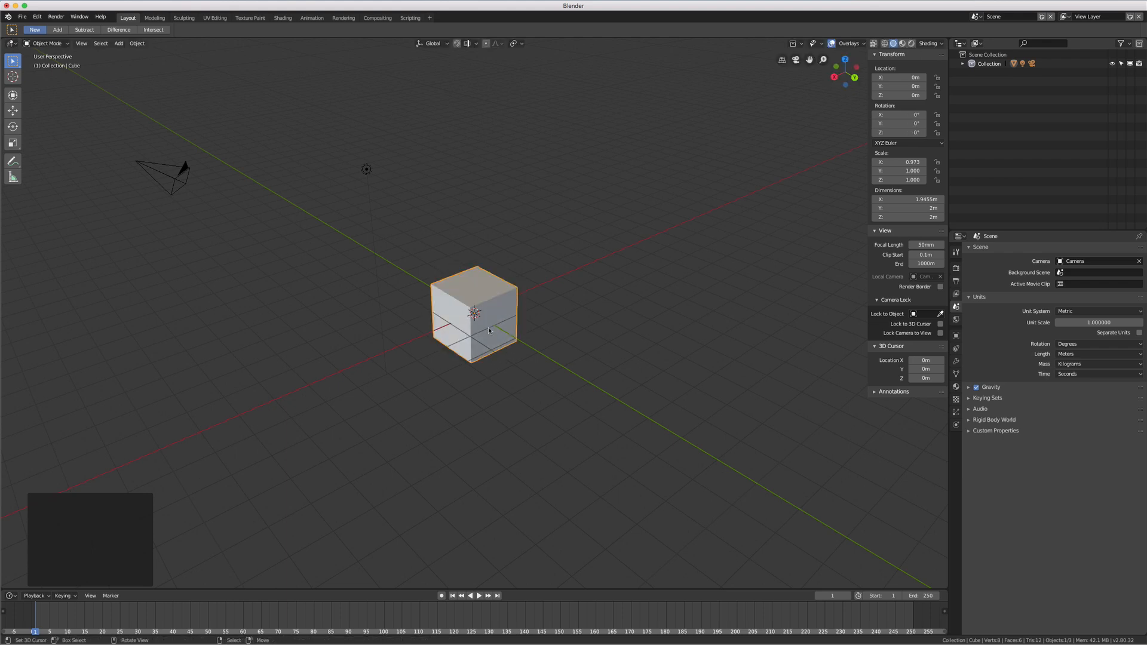
Rotate the cube 45° about the global Y axis in front view, inspect it at an angle, and clear its rotation
key("KP_1")
scroll(549, 224, "up", 4)
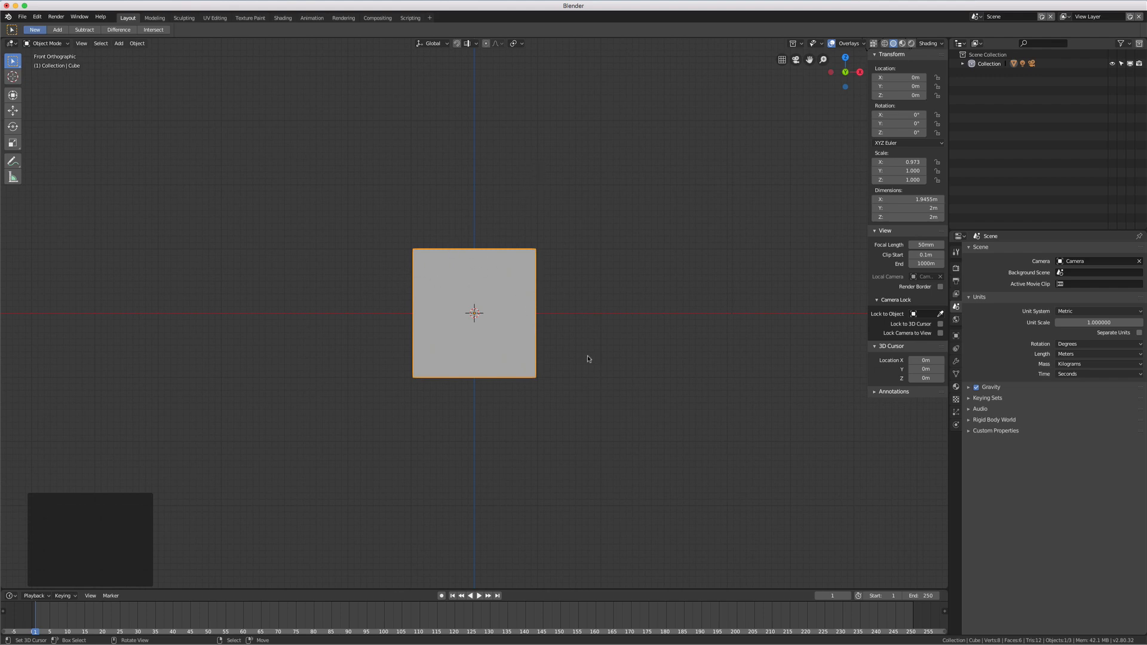
middle_click_drag(571, 242, 568, 279)
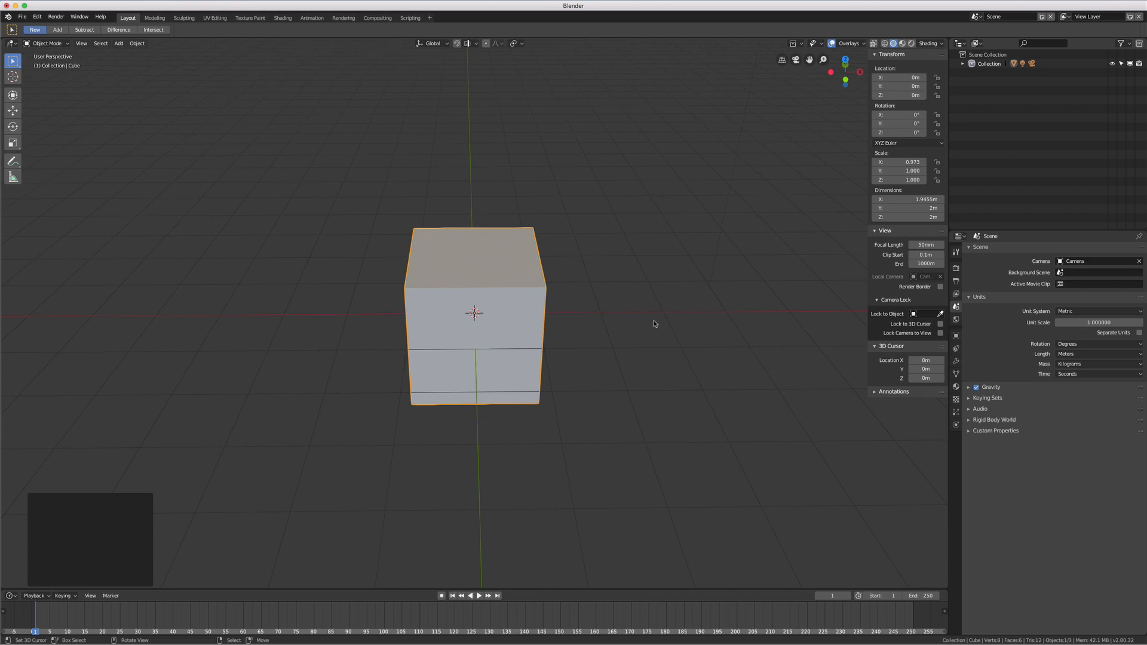
key("KP_1")
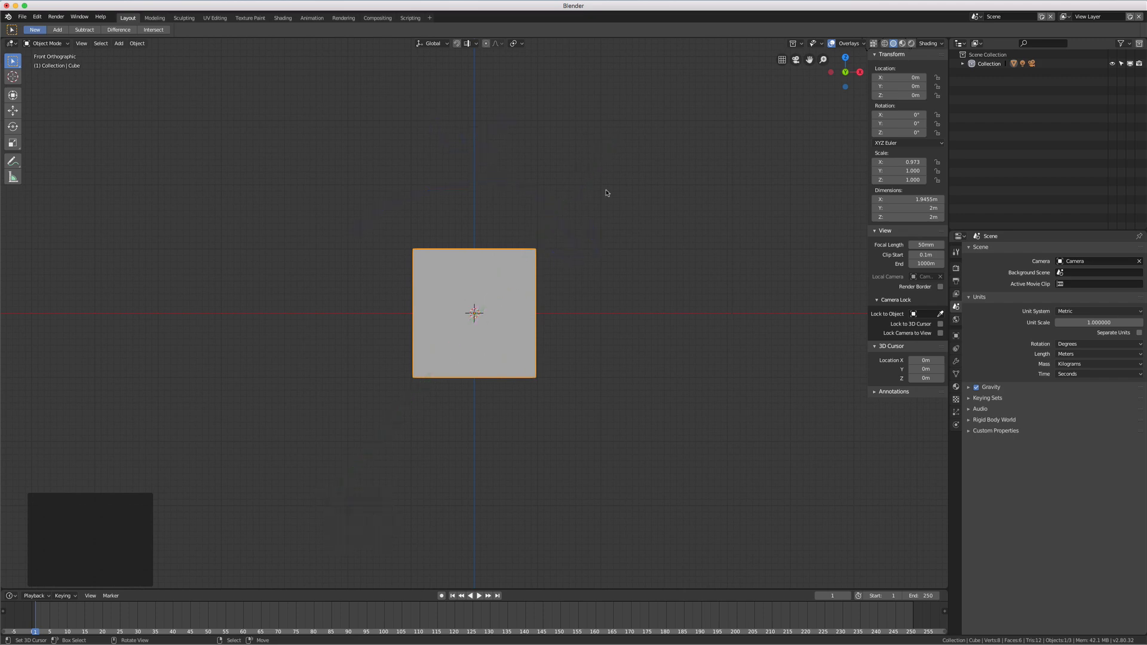
type("ry45")
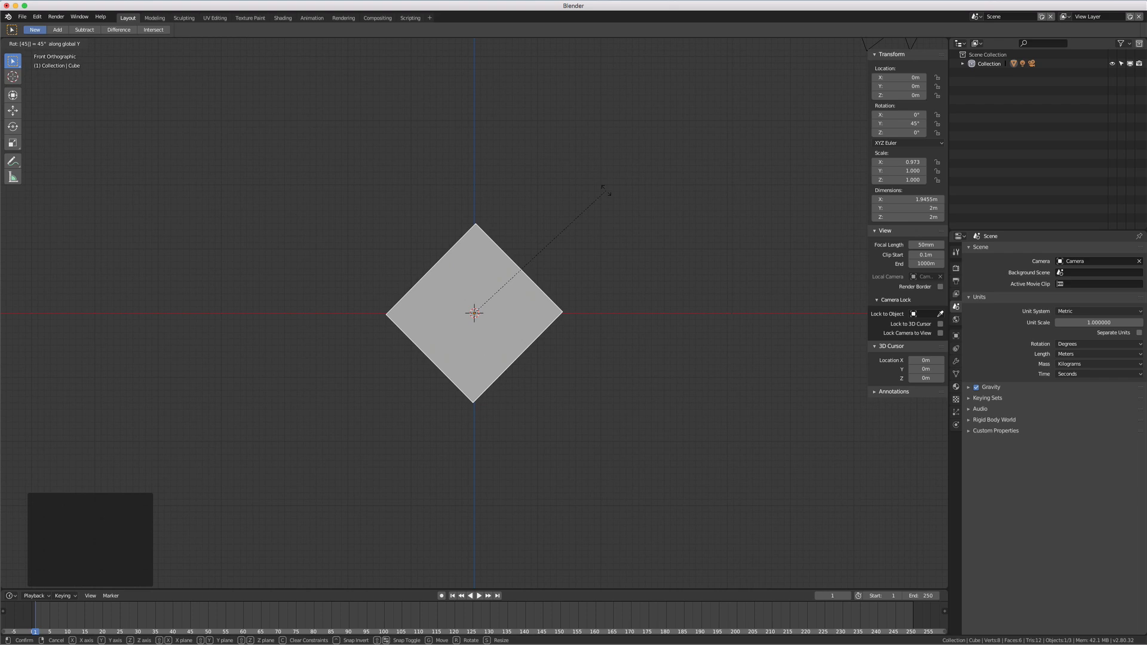
key("Return")
middle_click_drag(595, 189, 489, 292)
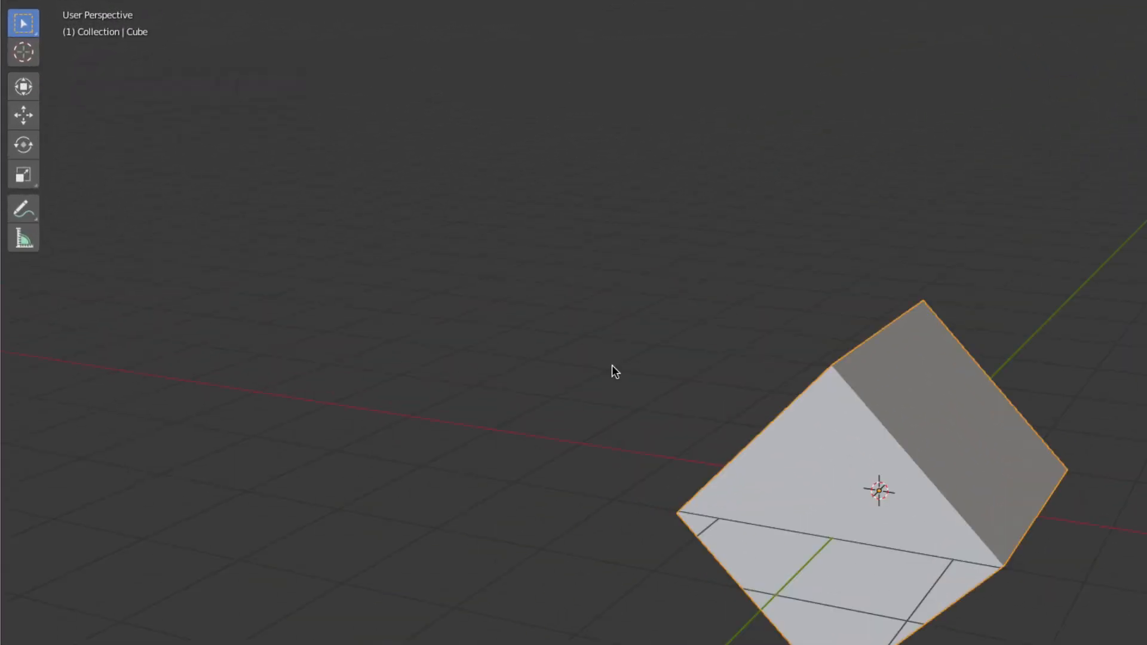
key("alt+r")
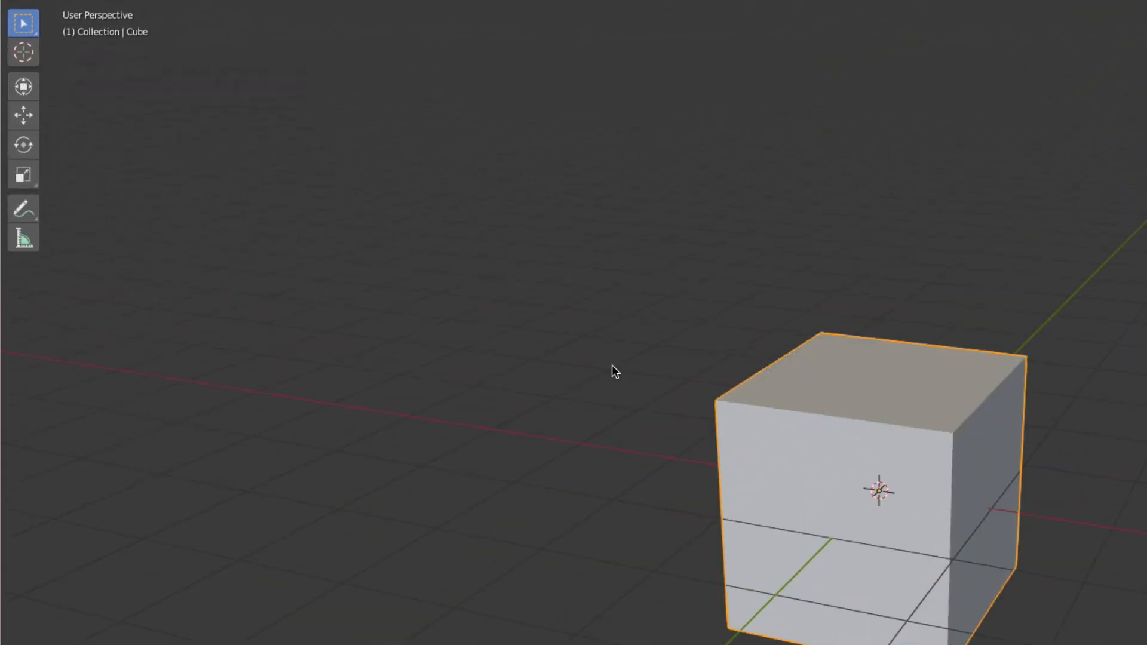
Activate the combined Transform gizmo, try a free trackball rotation of the cube, and undo that rotation
left_click(24, 87)
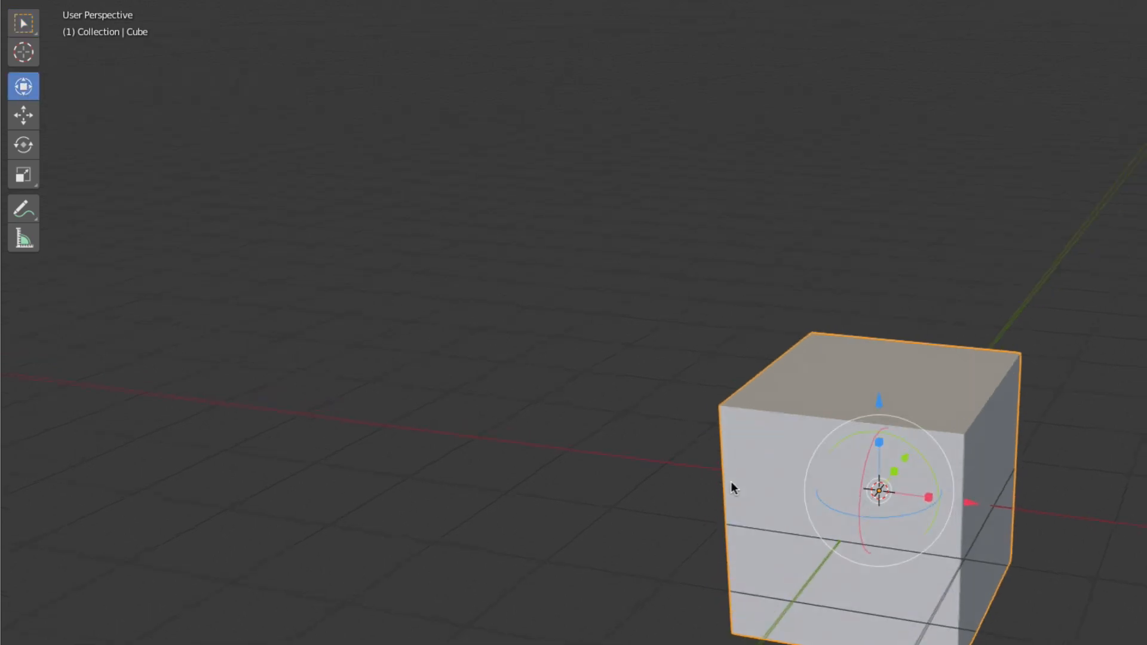
middle_click_drag(730, 481, 758, 475)
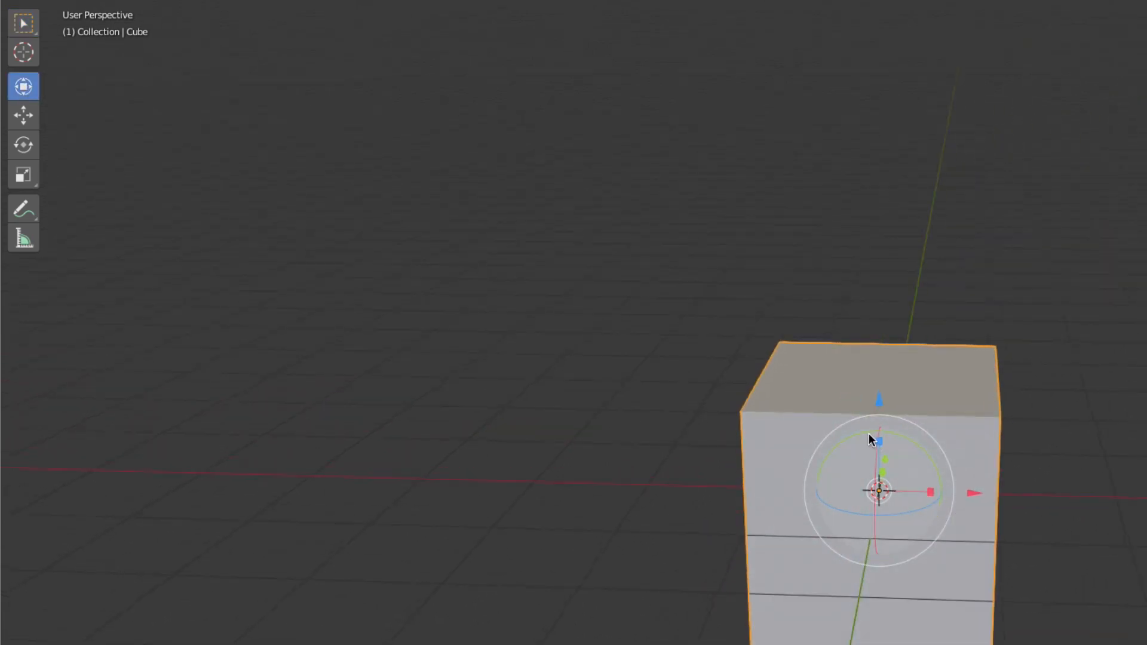
left_click_drag(869, 440, 918, 453)
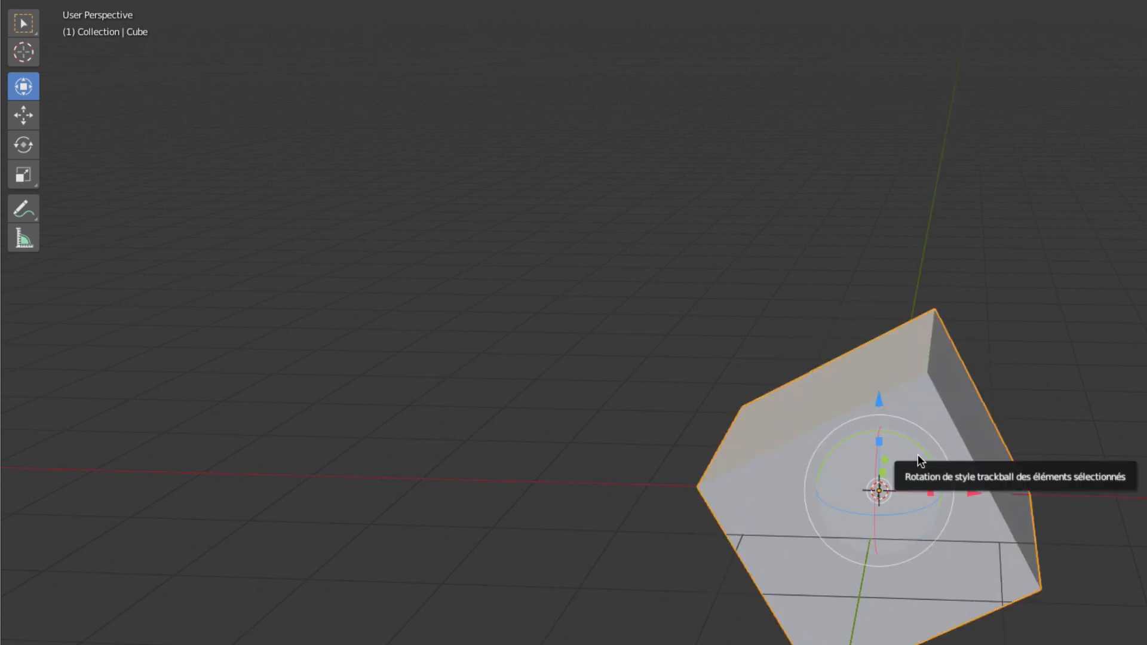
key("ctrl+z")
Use the Transform gizmo to scale the cube along X to about 1.080 and shift it slightly along X
middle_click_drag(927, 455, 941, 459)
left_click_drag(929, 498, 992, 526)
middle_click_drag(1017, 468, 829, 423)
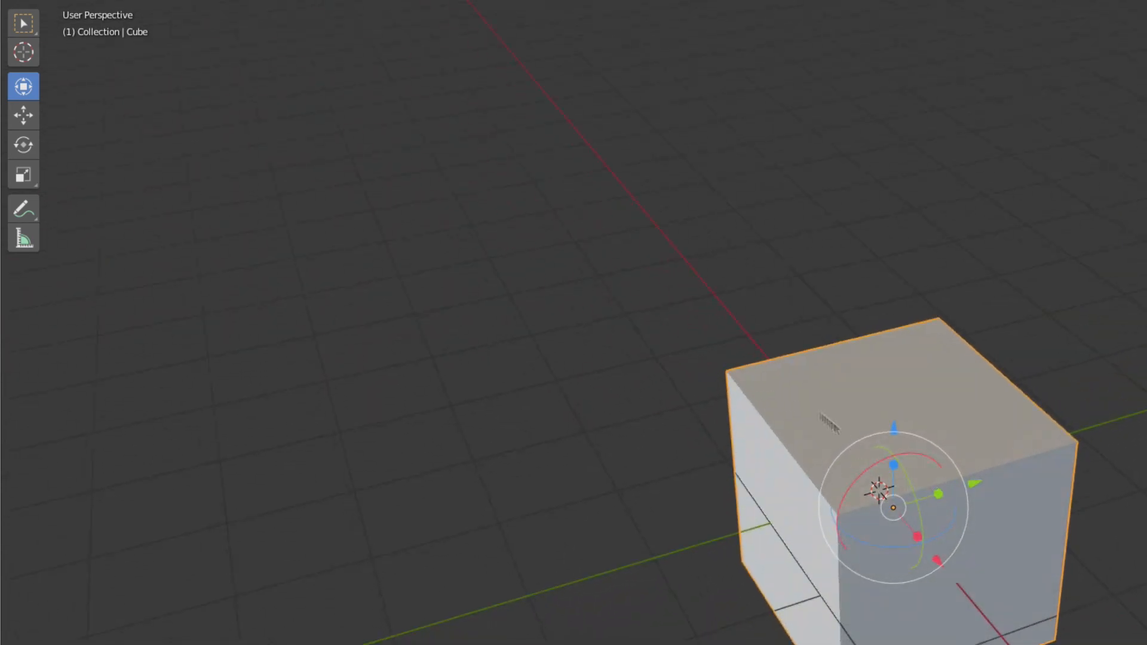
middle_click_drag(711, 421, 744, 453)
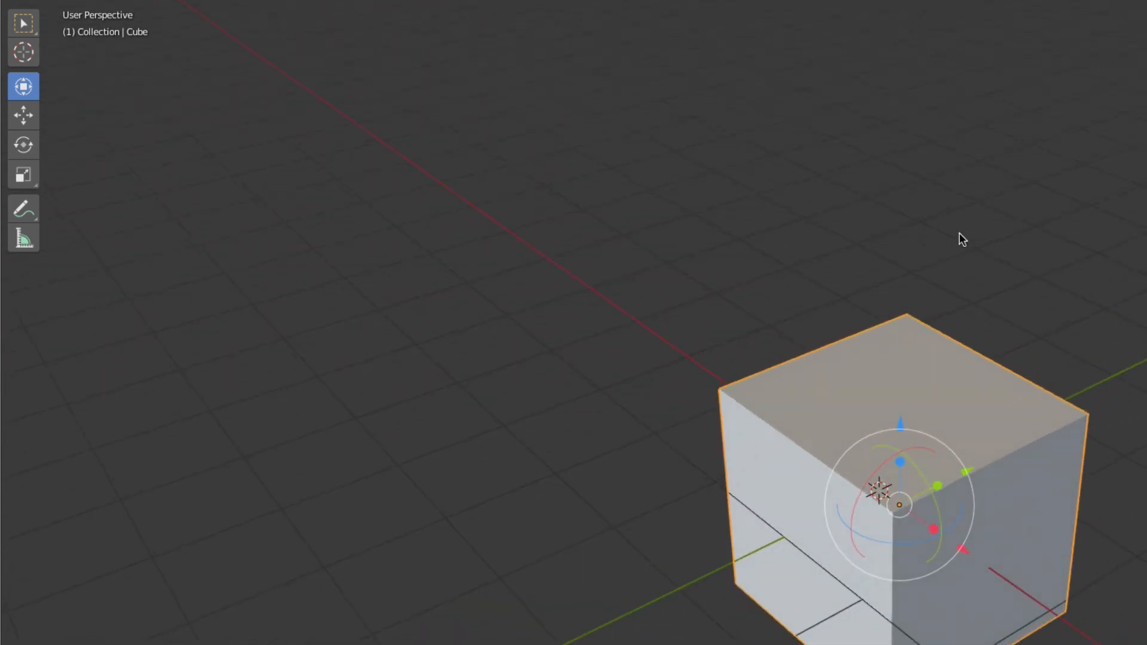
Use the Move gizmo to shift the cube along each axis to about X -0.86 m, Y 2.01 m, Z -0.88 m
left_click(24, 116)
middle_click_drag(815, 442, 918, 439)
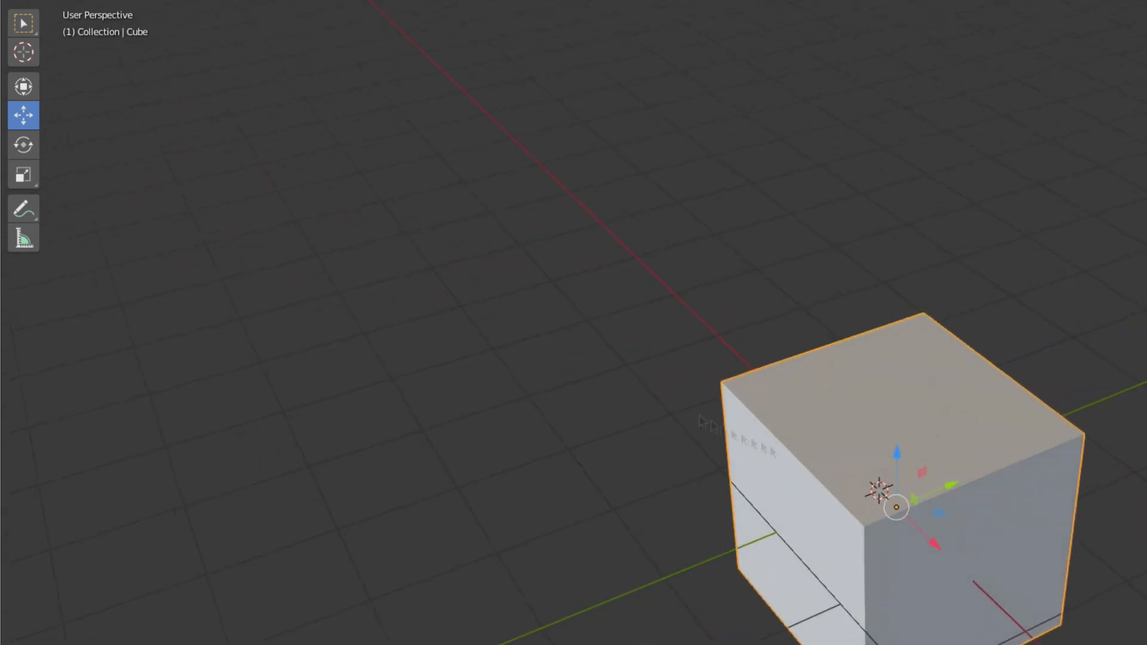
left_click_drag(957, 490, 1123, 394)
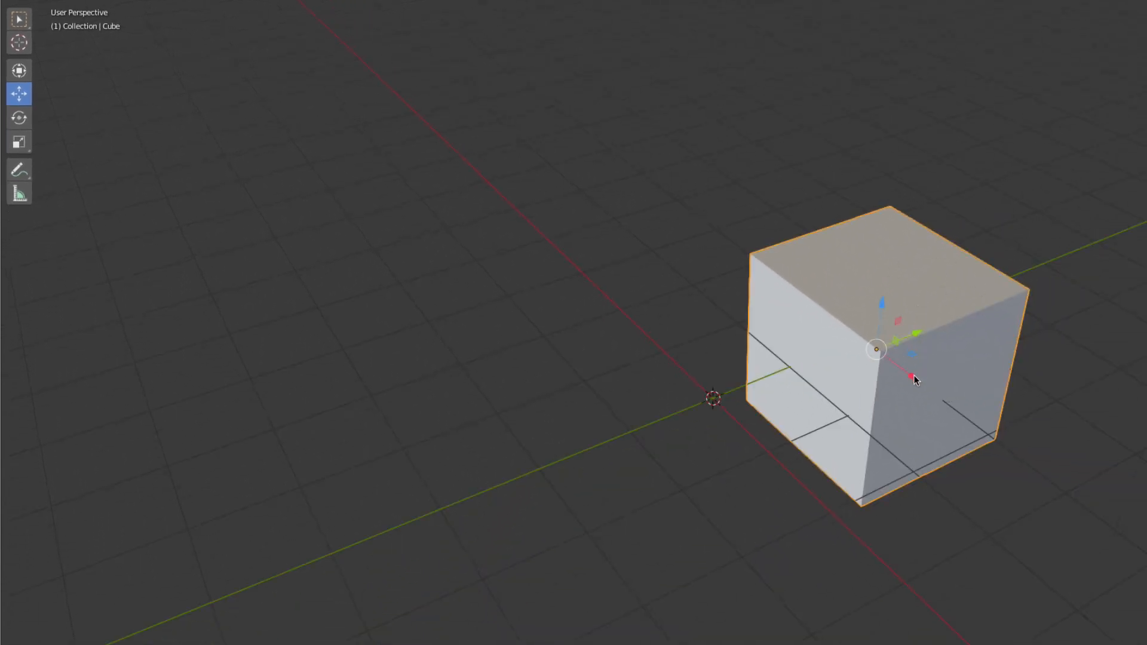
left_click_drag(914, 380, 801, 356)
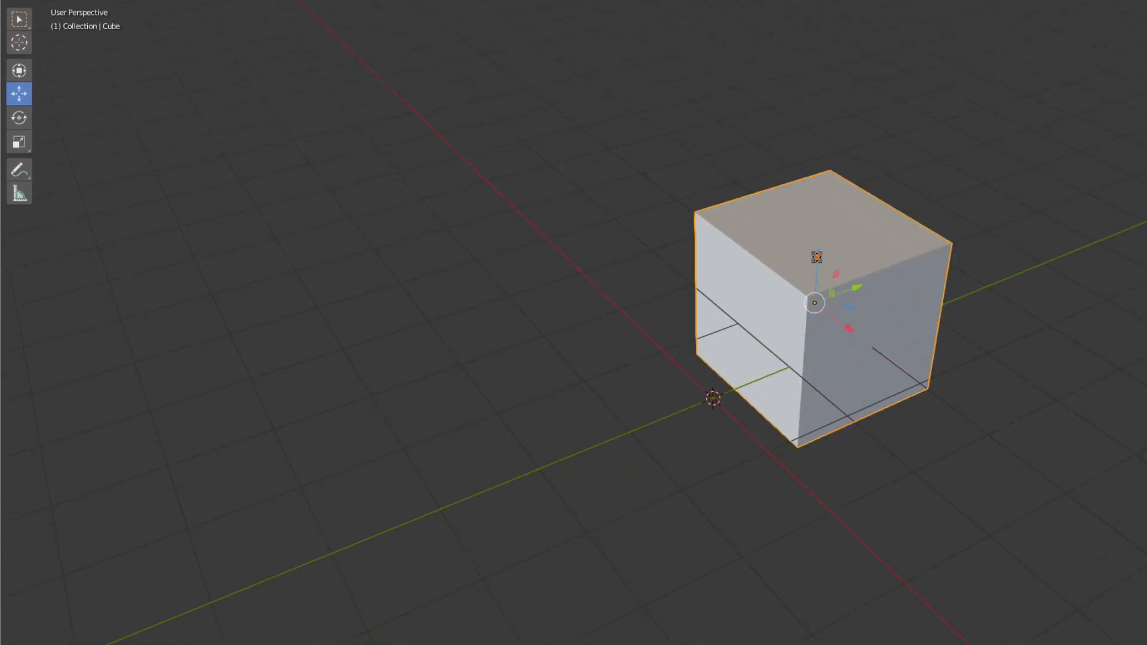
left_click_drag(816, 257, 806, 323)
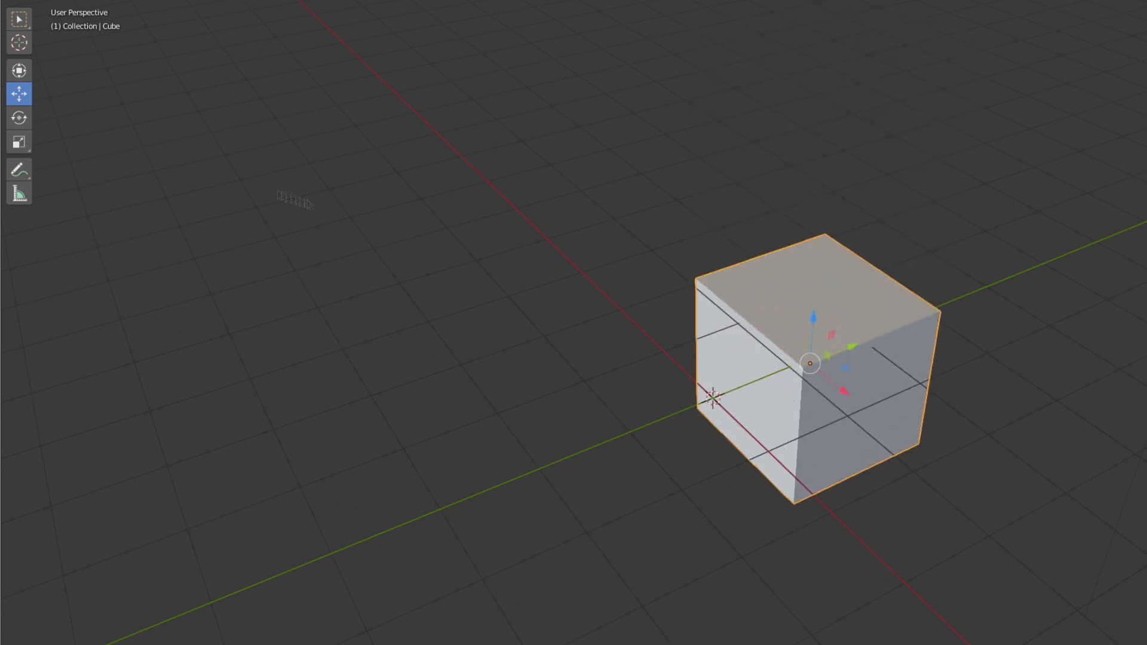
Use the Rotate gizmo in front view to turn the cube about the Y axis by about 30.9°
left_click(19, 119)
mouse_move(822, 330)
middle_mouse_down()
mouse_move(840, 343)
mouse_move(806, 319)
middle_mouse_up()
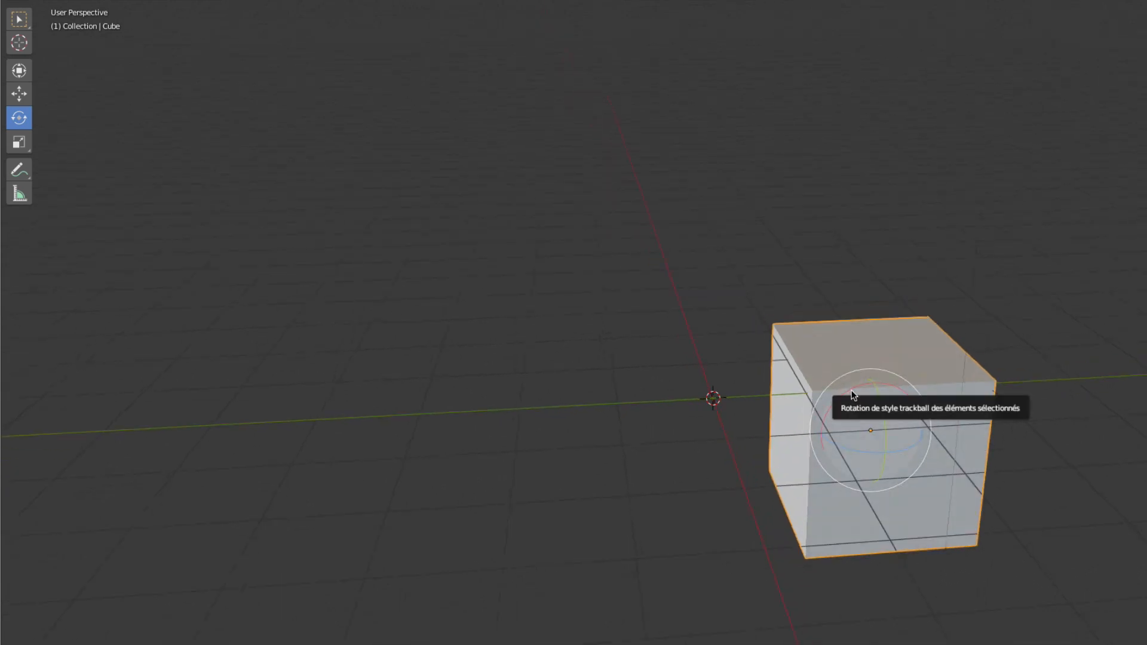
key("KP_1")
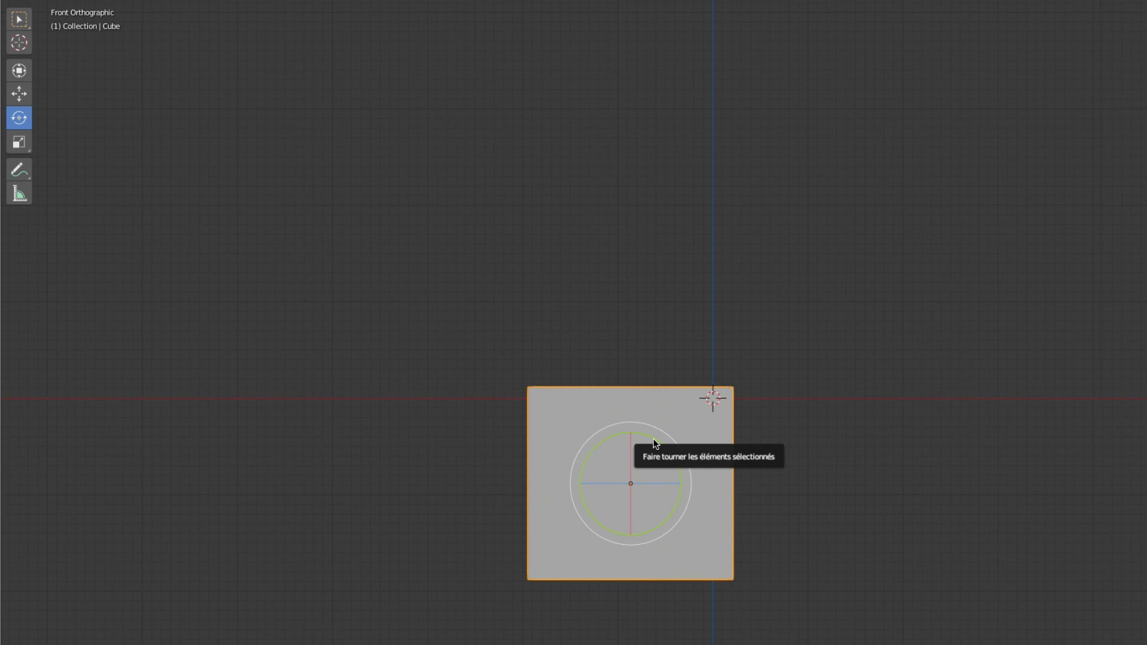
left_click_drag(653, 438, 668, 463)
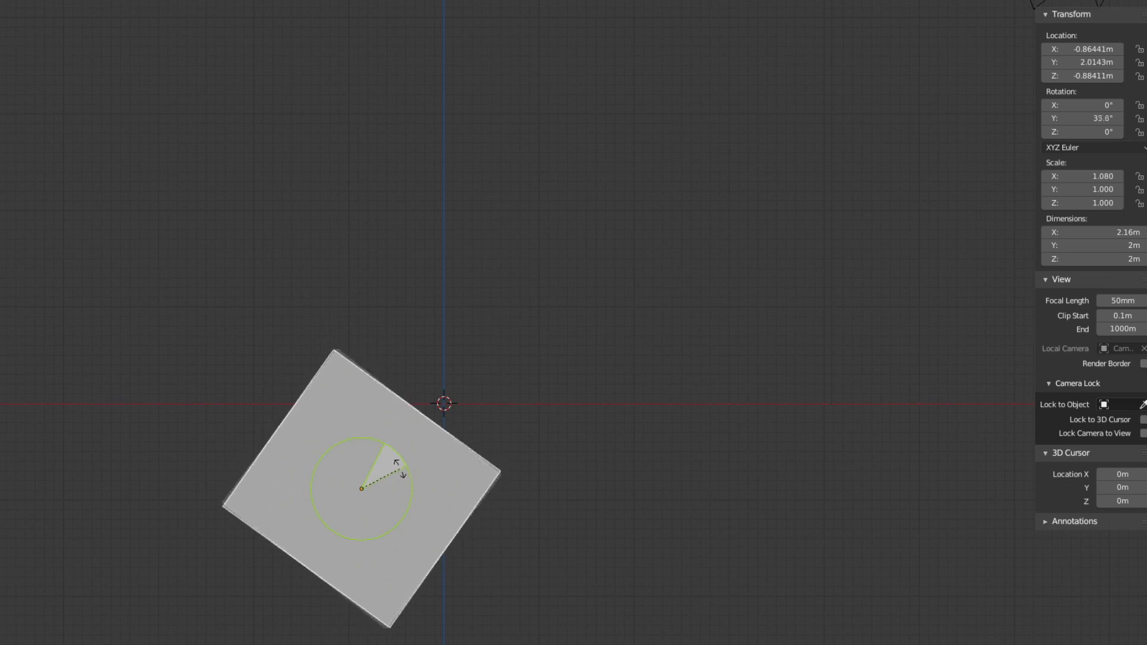
left_click_drag(399, 469, 392, 461)
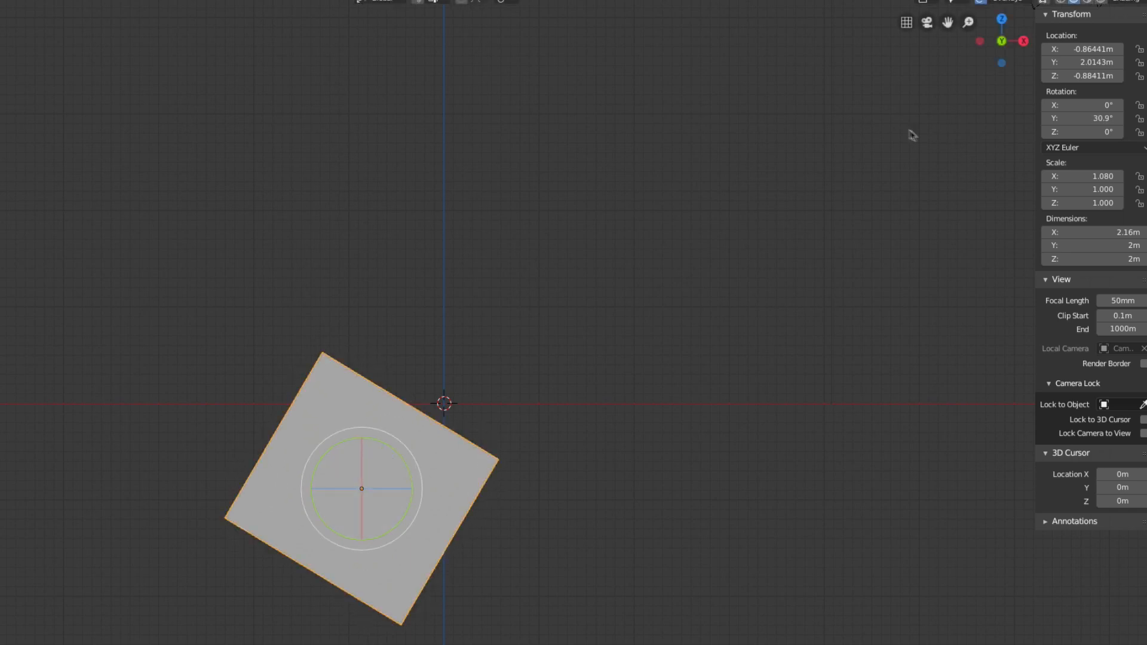
Set the cube's Y rotation to 45°, and turn it freely about Y from a perspective view to about -19.2°
left_click(1090, 120)
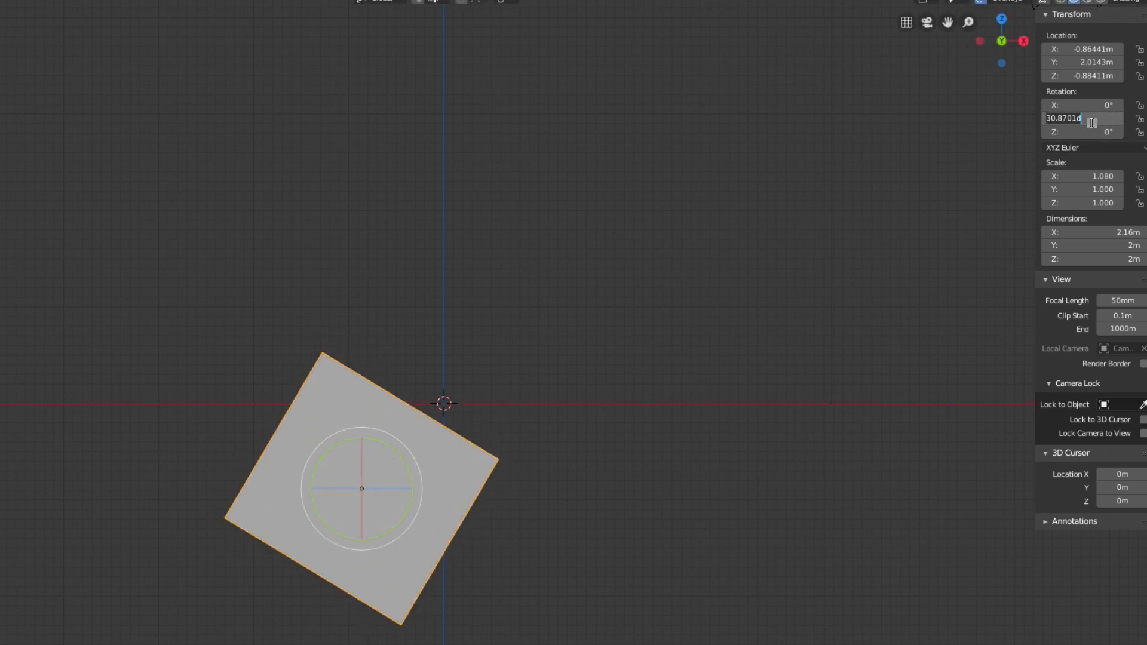
key("Return")
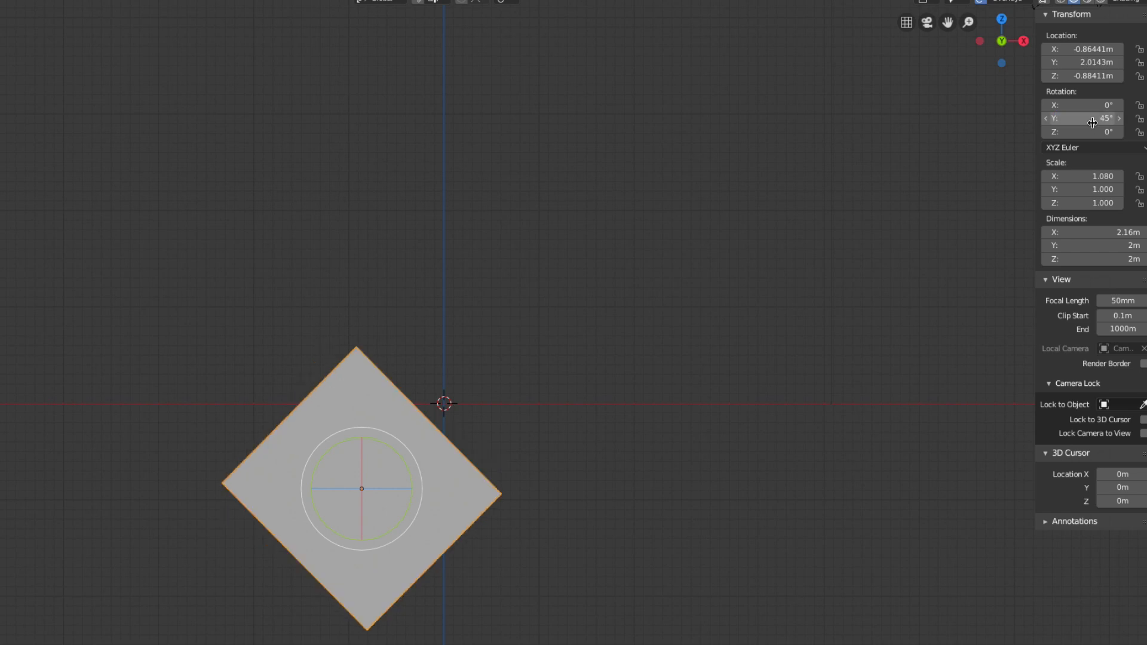
middle_click_drag(342, 289, 364, 355)
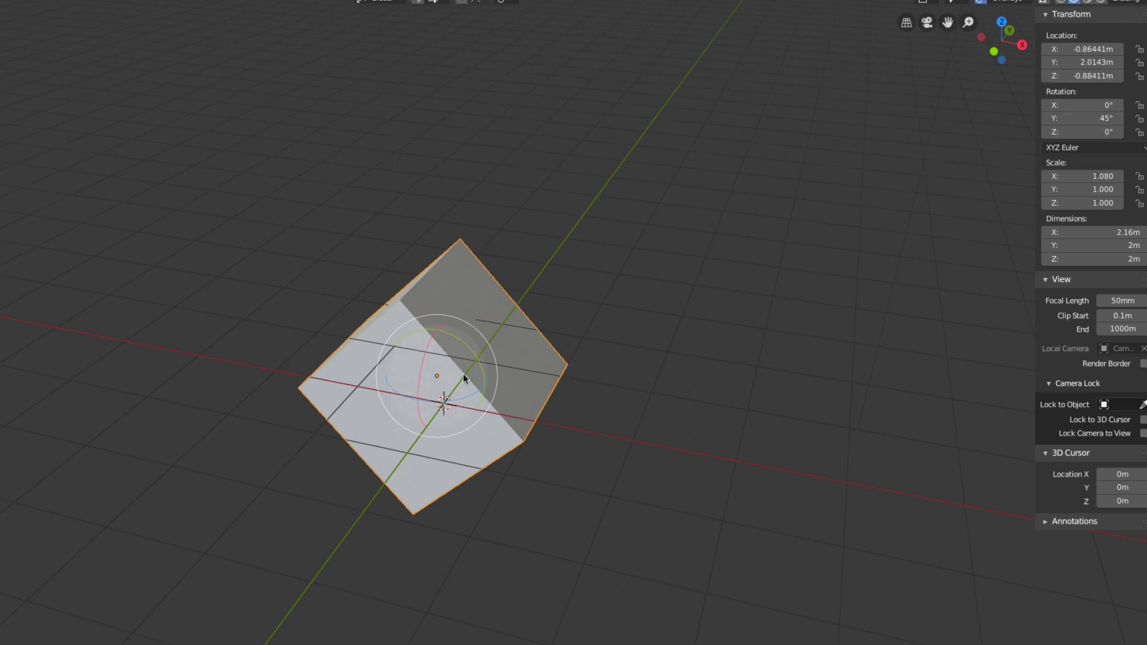
left_click_drag(468, 343, 430, 353)
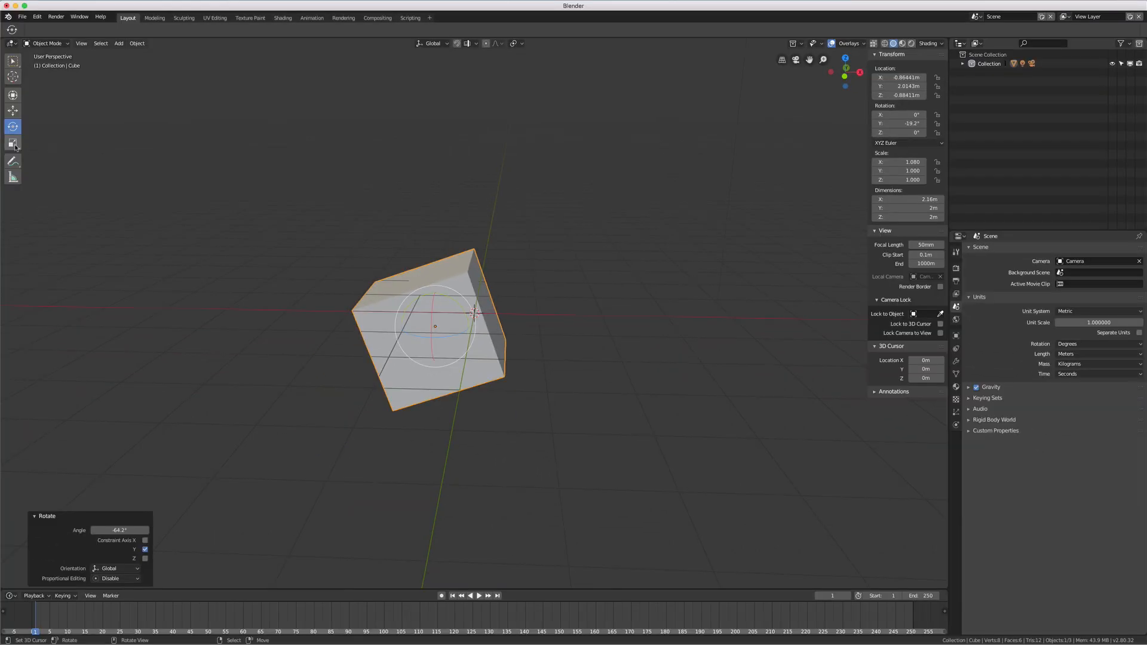
Use the Scale gizmo to shrink the cube along global X by a factor of about 0.839, and try a uniform scaling
left_click(13, 144)
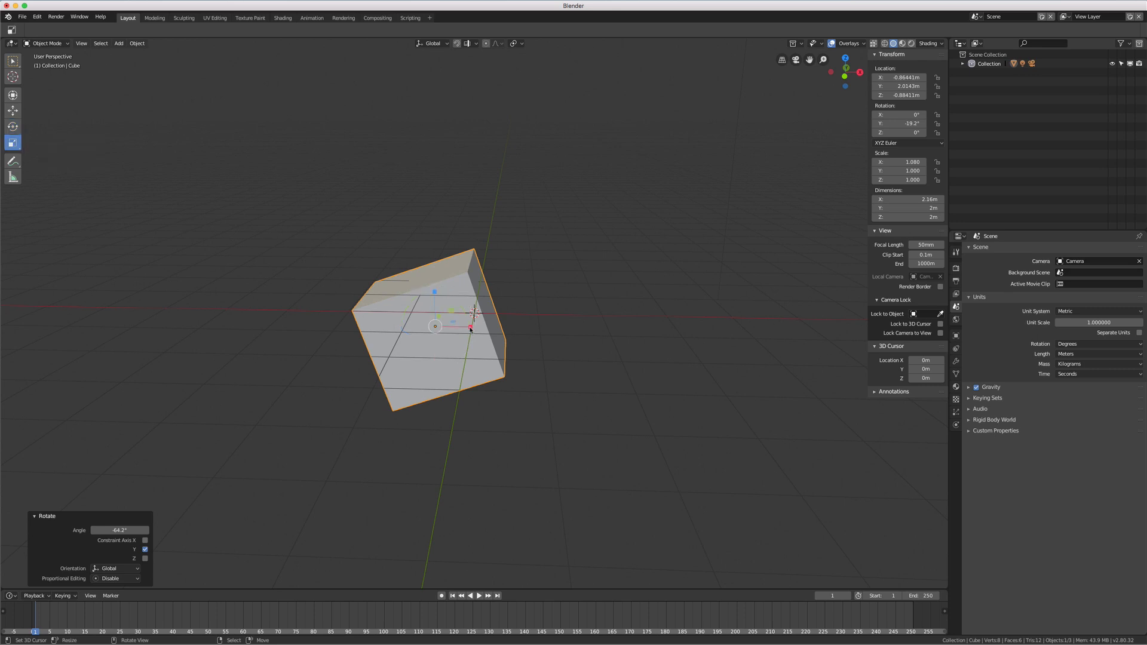
mouse_move(471, 328)
left_mouse_down()
mouse_move(519, 327)
mouse_move(464, 329)
left_mouse_up()
key("s")
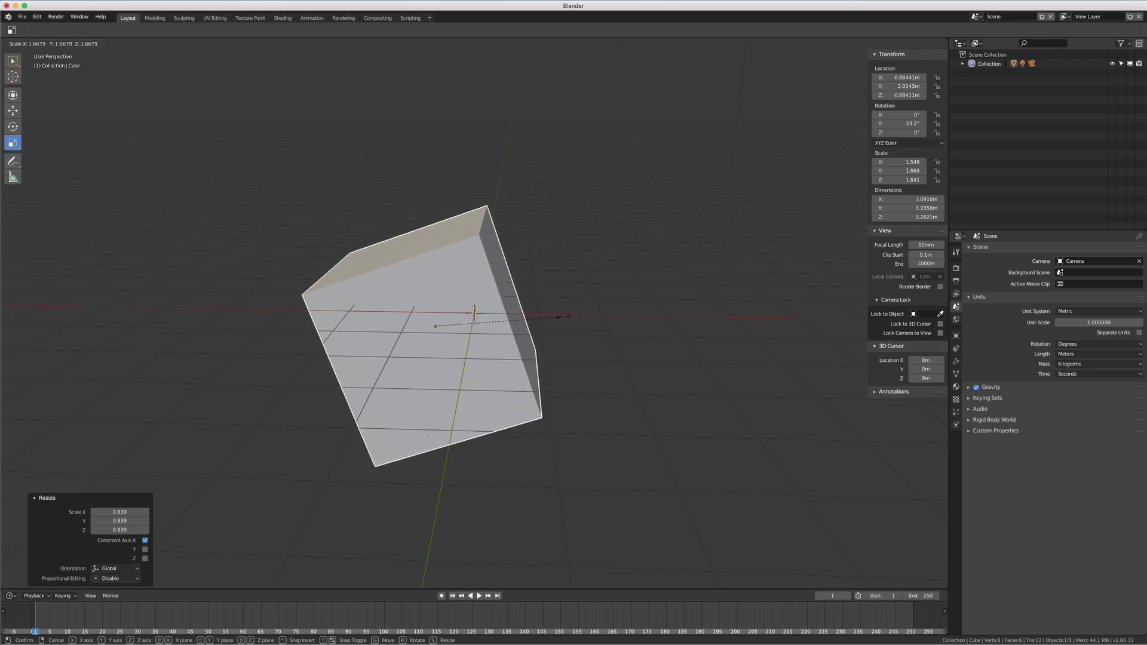
key("Escape")
Stretch the cube along the global Z axis with the Scale gizmo
middle_click_drag(510, 326, 475, 330)
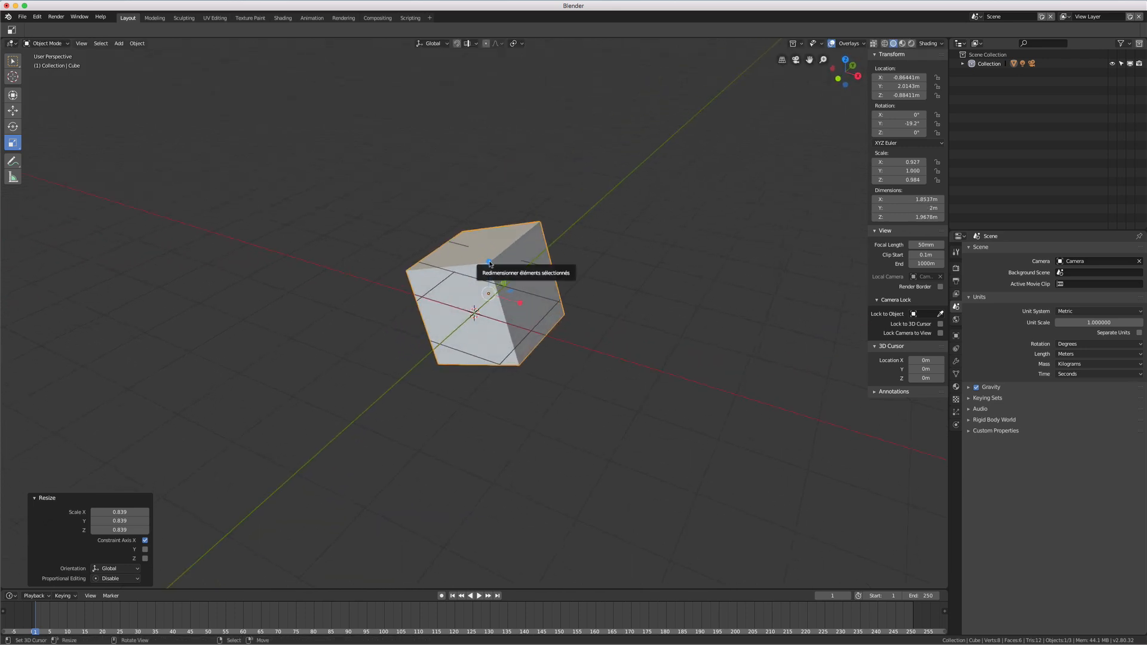
left_click_drag(490, 263, 495, 219)
middle_click_drag(481, 339, 524, 338)
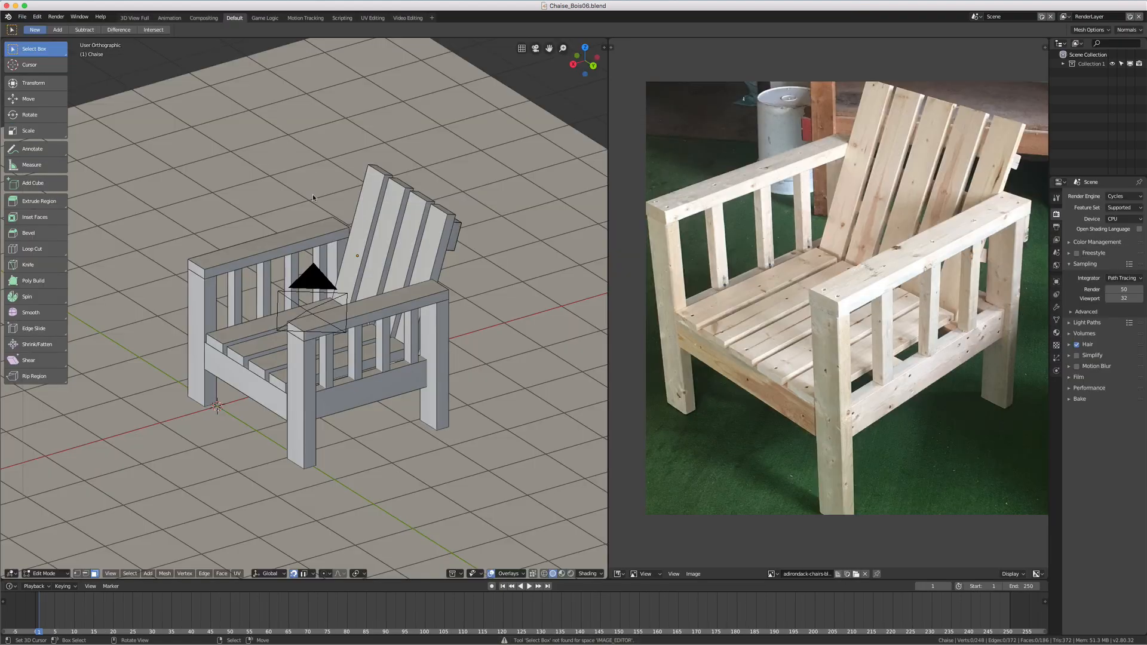
Inspect the wooden chair model against its reference photo from several angles, in Edit Mode and in Object Mode
mouse_move(318, 294)
middle_mouse_down()
mouse_move(385, 307)
mouse_move(421, 297)
mouse_move(311, 295)
middle_mouse_up()
scroll(312, 296, "up", 1)
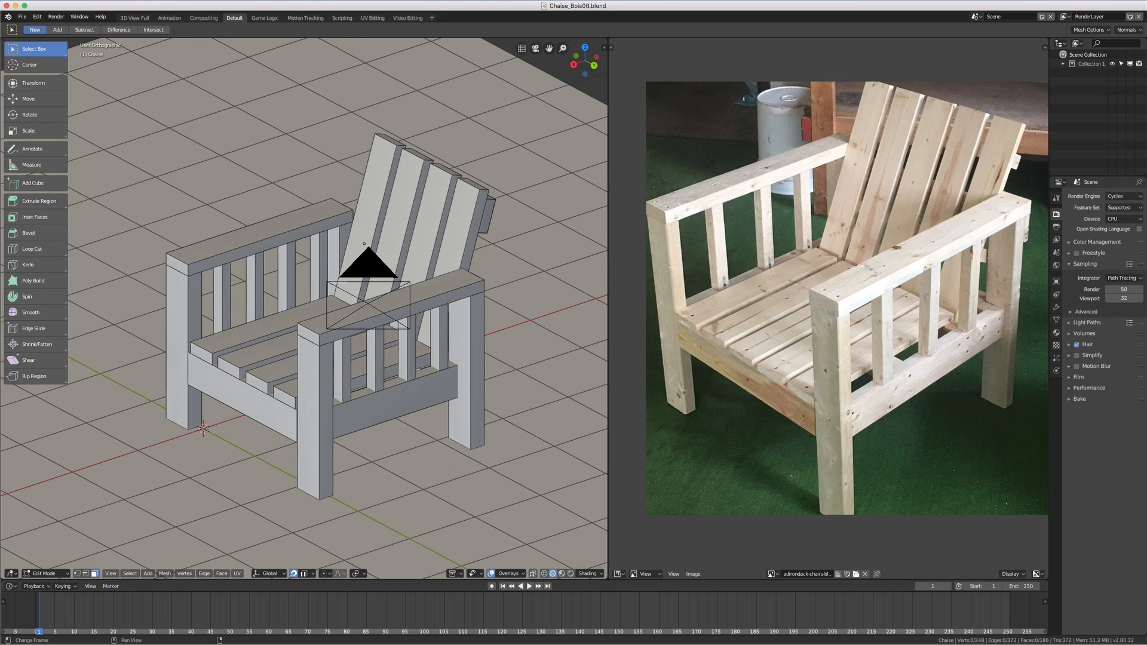
middle_click_drag(311, 296, 481, 342)
scroll(481, 342, "up", 1)
scroll(390, 276, "down", 1)
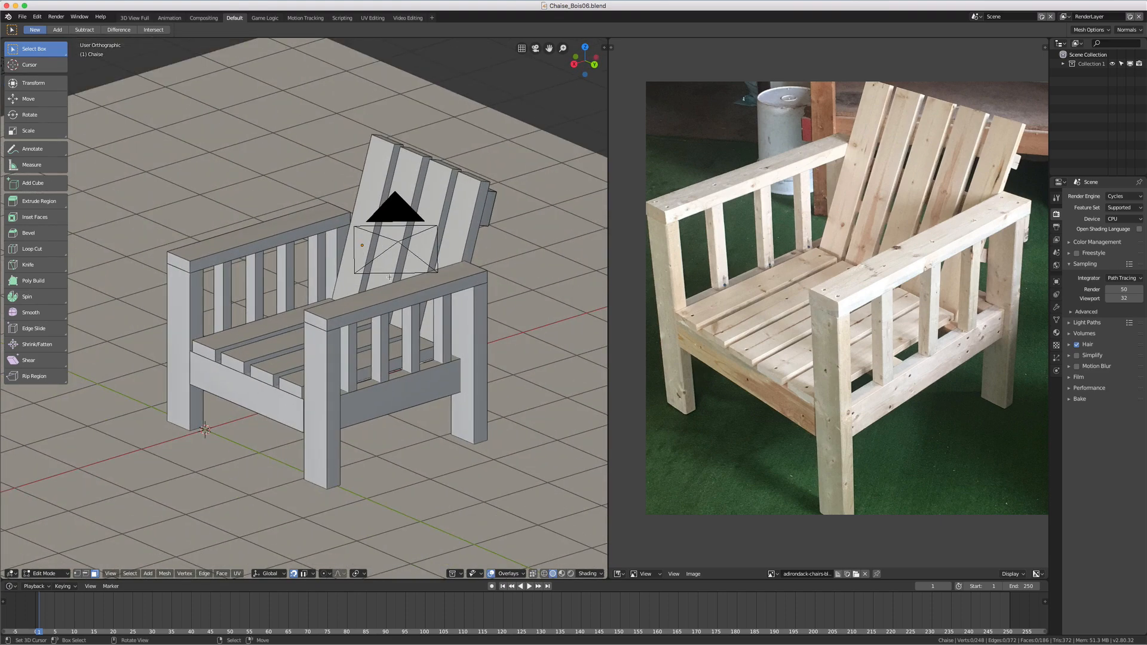
middle_click_drag(380, 255, 429, 313)
key("Tab")
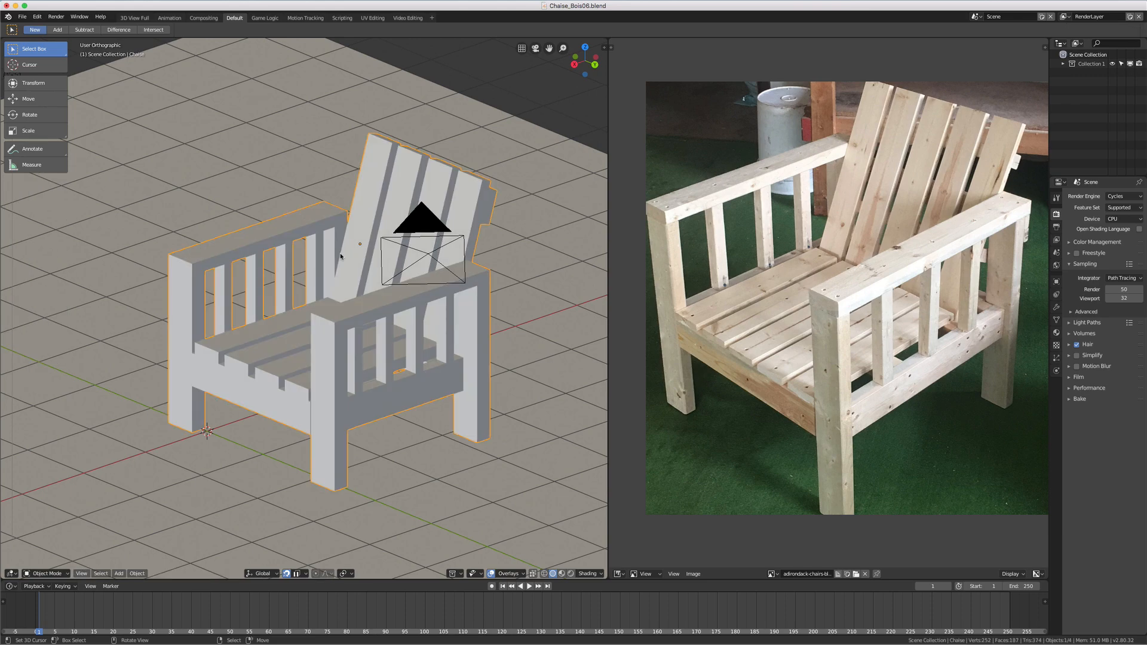
middle_click_drag(334, 310, 432, 312)
right_click(375, 371)
right_click(375, 372)
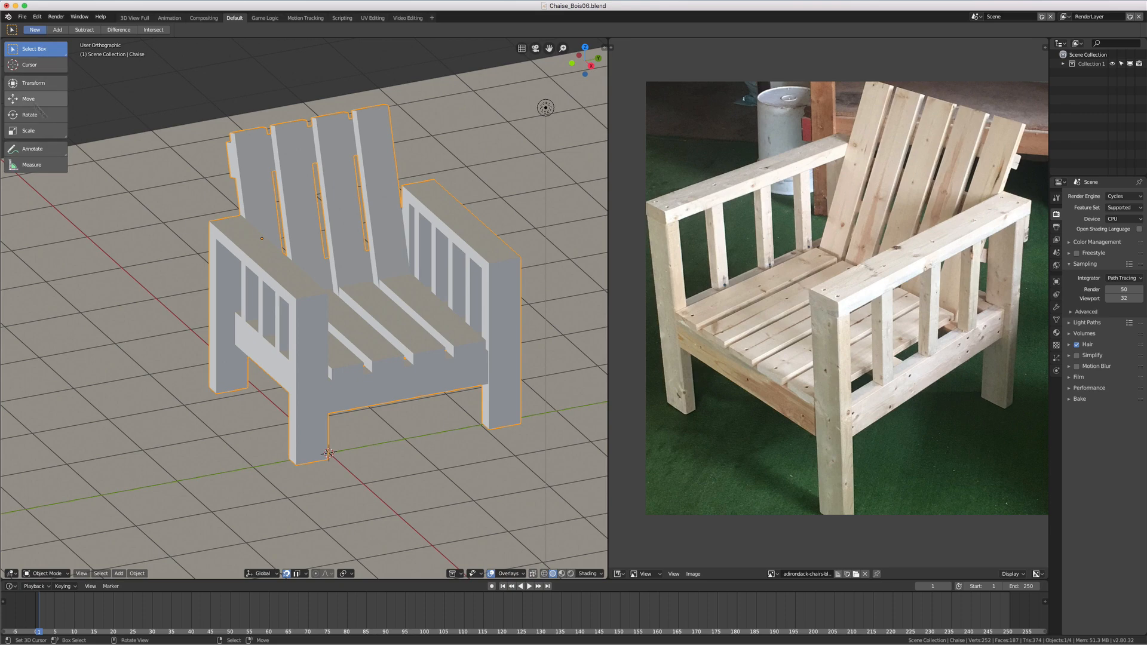
Toggle the chair into Edit Mode and back to Object Mode, and examine it from a raised frontal view
key("Tab")
middle_click_drag(379, 251, 272, 254)
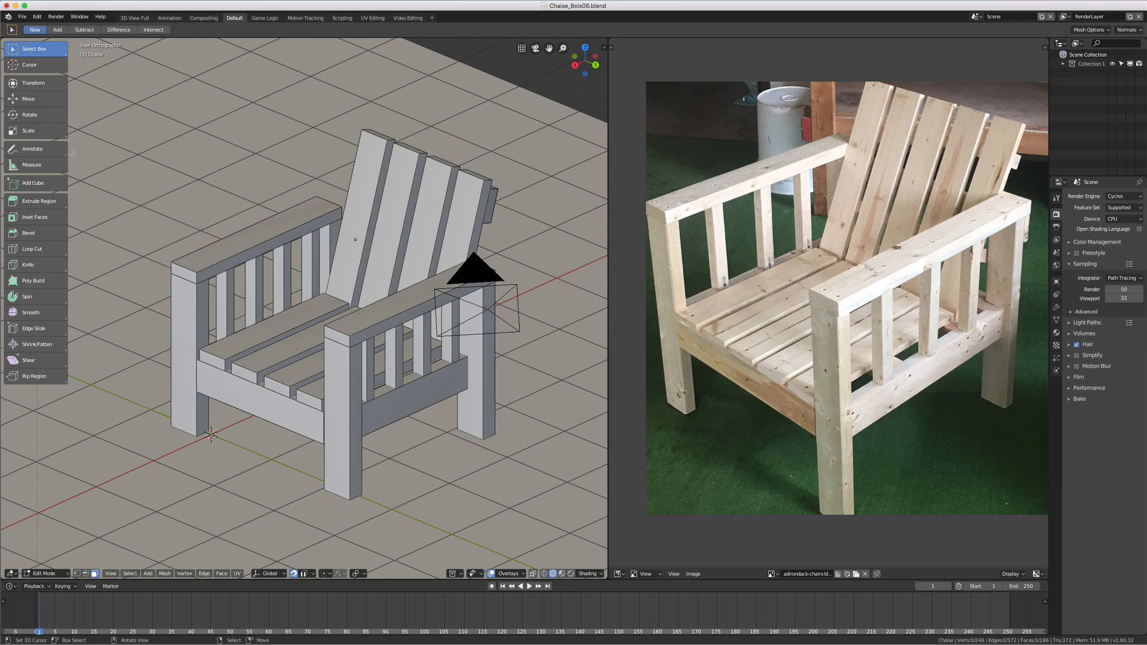
key("Tab")
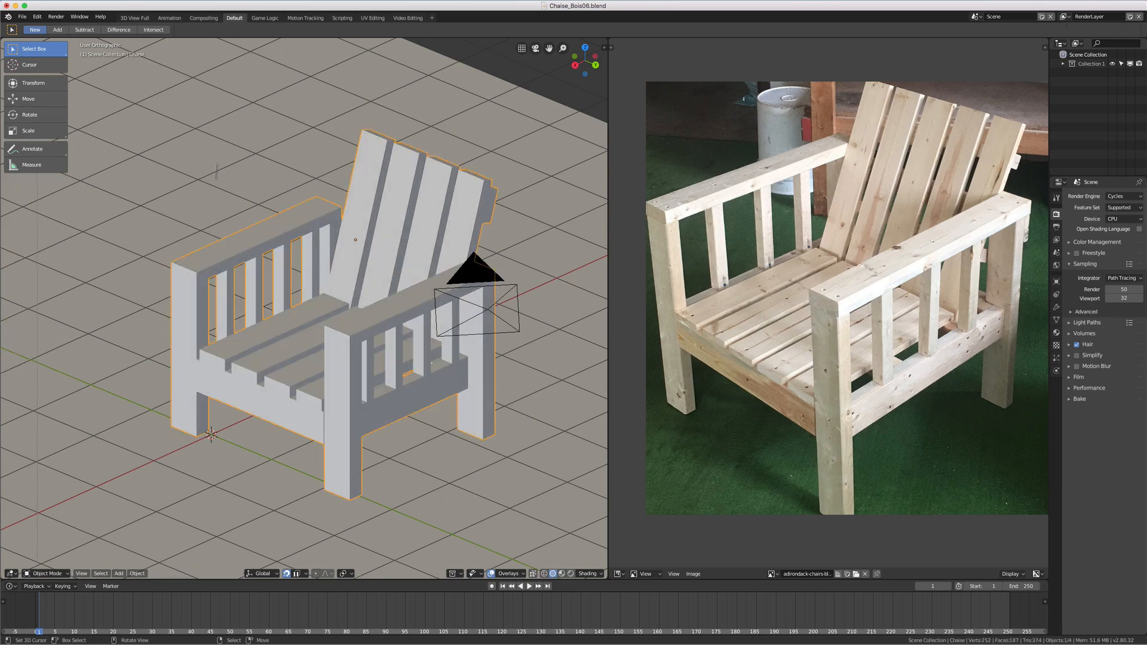
middle_click_drag(211, 267, 318, 309)
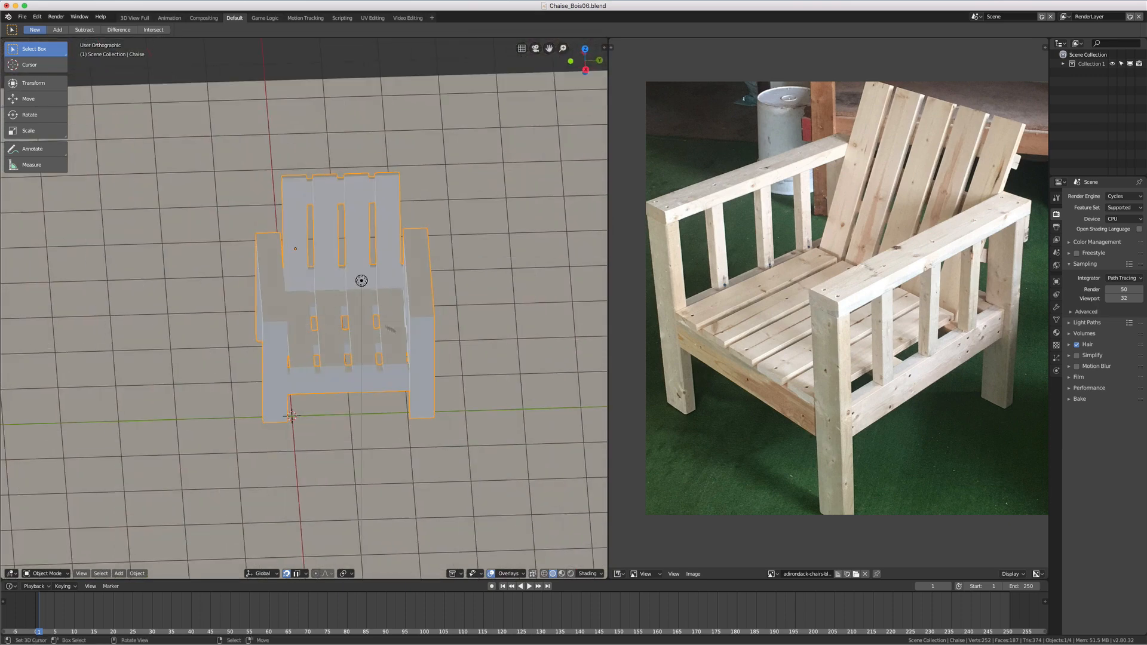
middle_click_drag(392, 328, 385, 327)
scroll(385, 328, "up", 1)
scroll(385, 328, "down", 1)
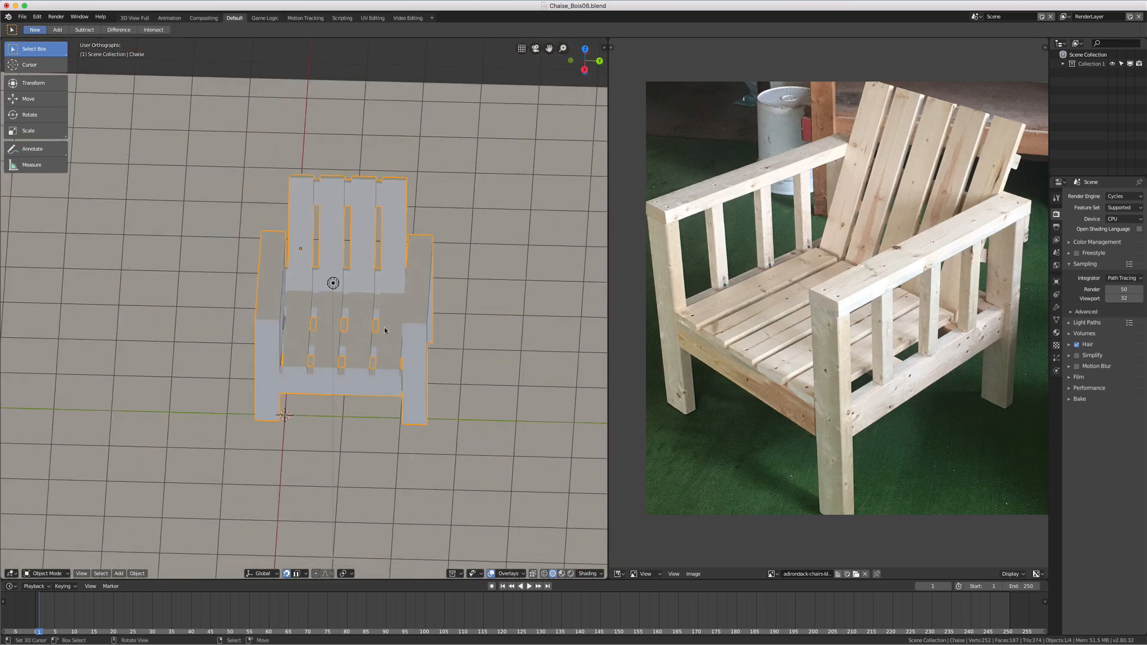
scroll(381, 337, "down", 1)
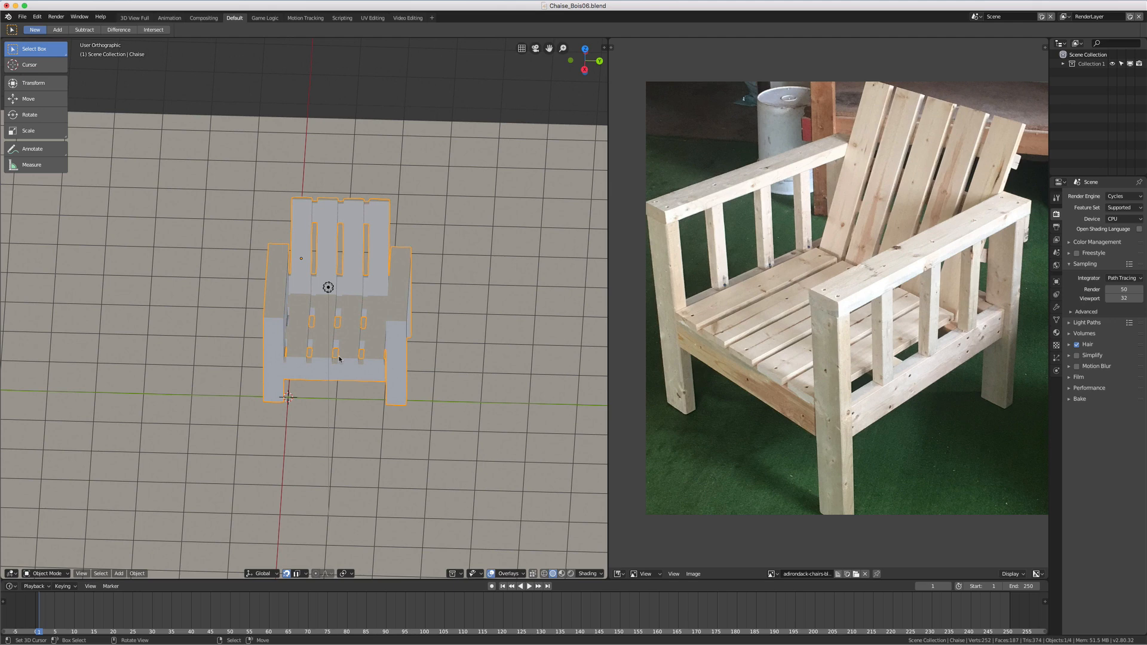
Move the chair only within the ground plane, by 1.340 along X and 2.038 along Y, excluding the Z axis
key("g")
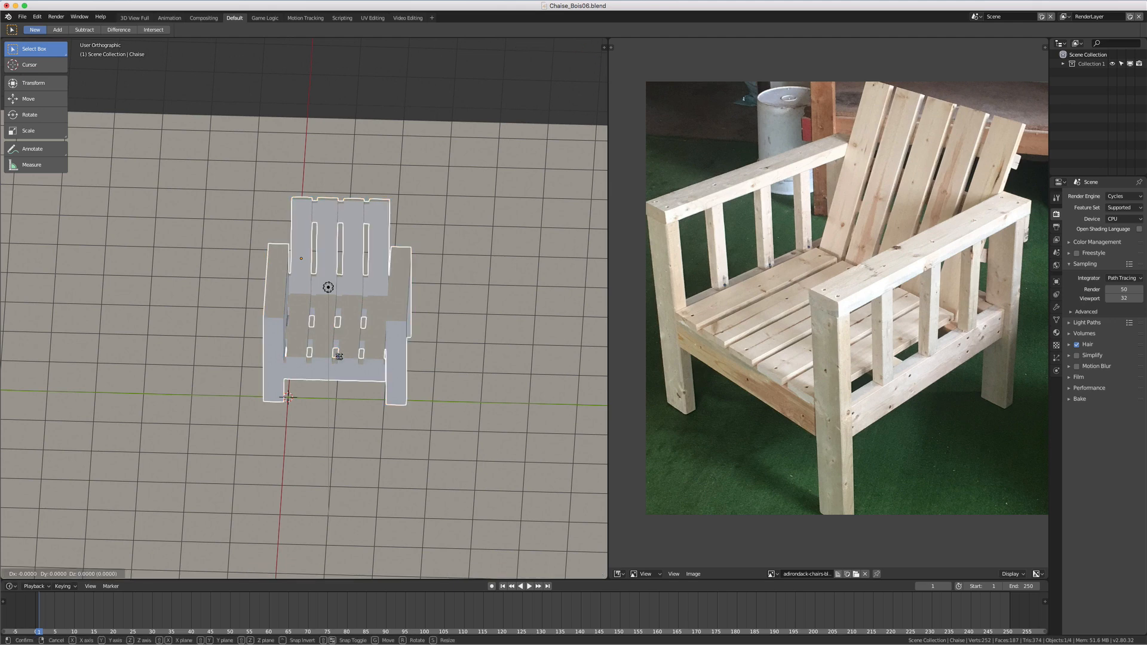
key("shift+z")
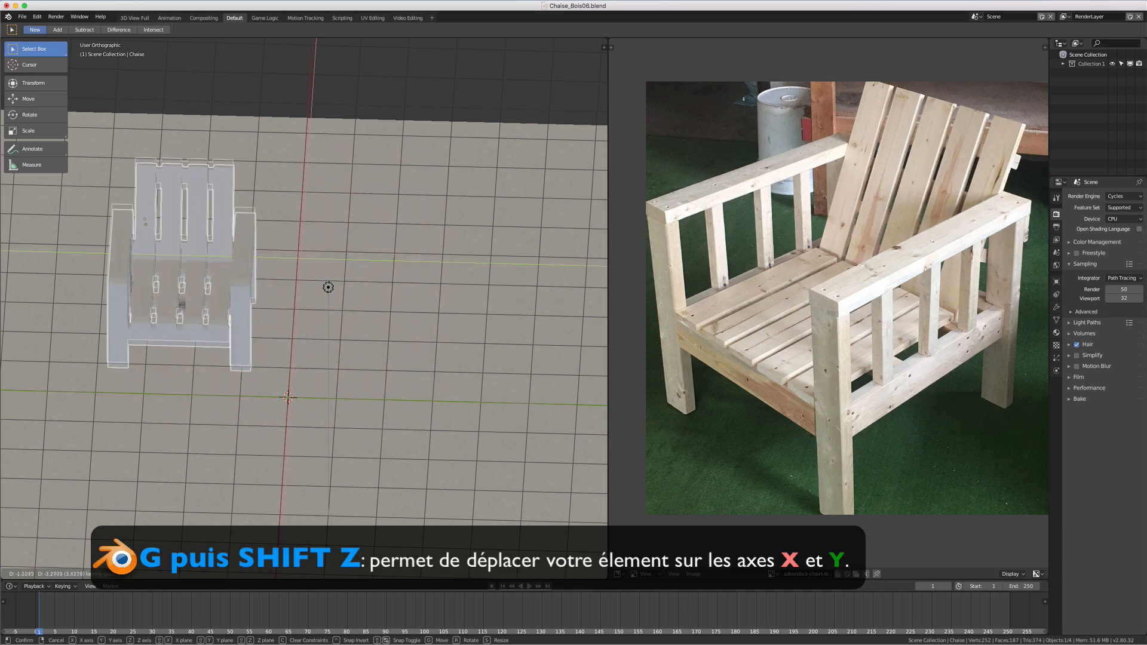
left_click(436, 403)
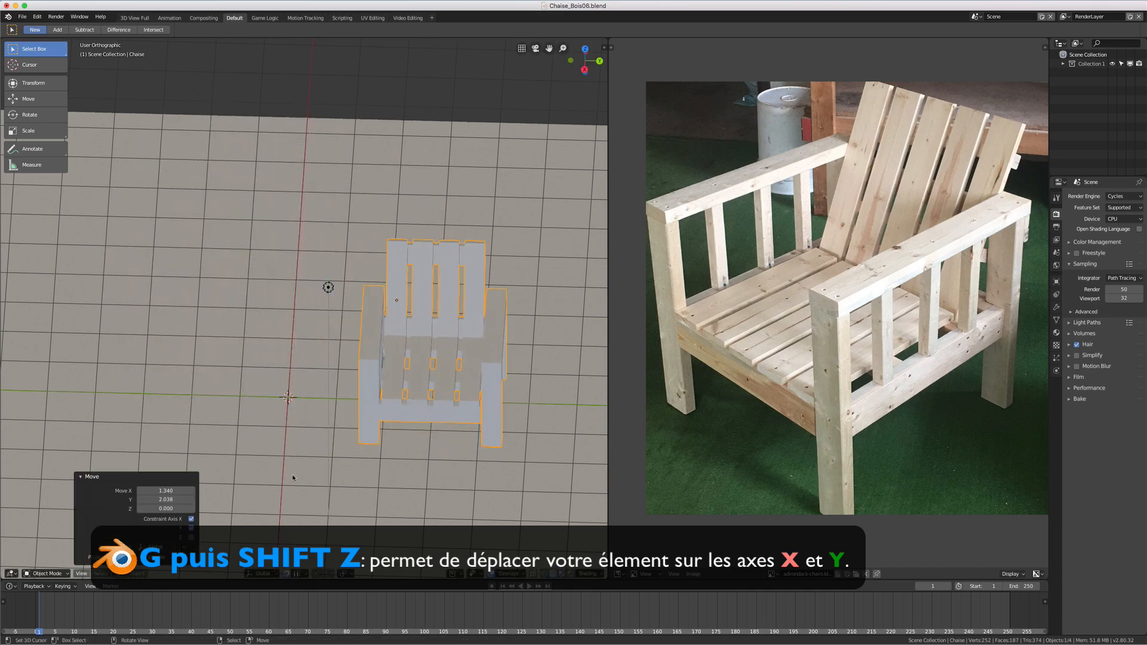
Move the chair again with Z excluded, by -1.024 along X and 0.358 along Y
middle_click_drag(293, 476, 394, 437)
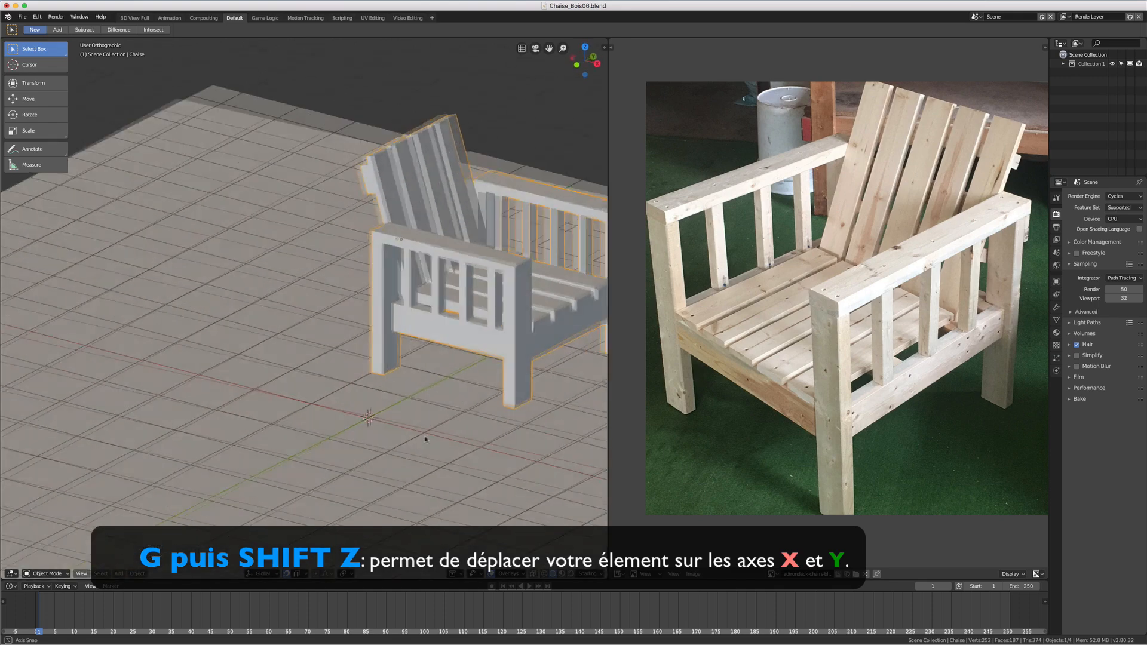
middle_click_drag(425, 439, 392, 458)
scroll(415, 409, "down", 3)
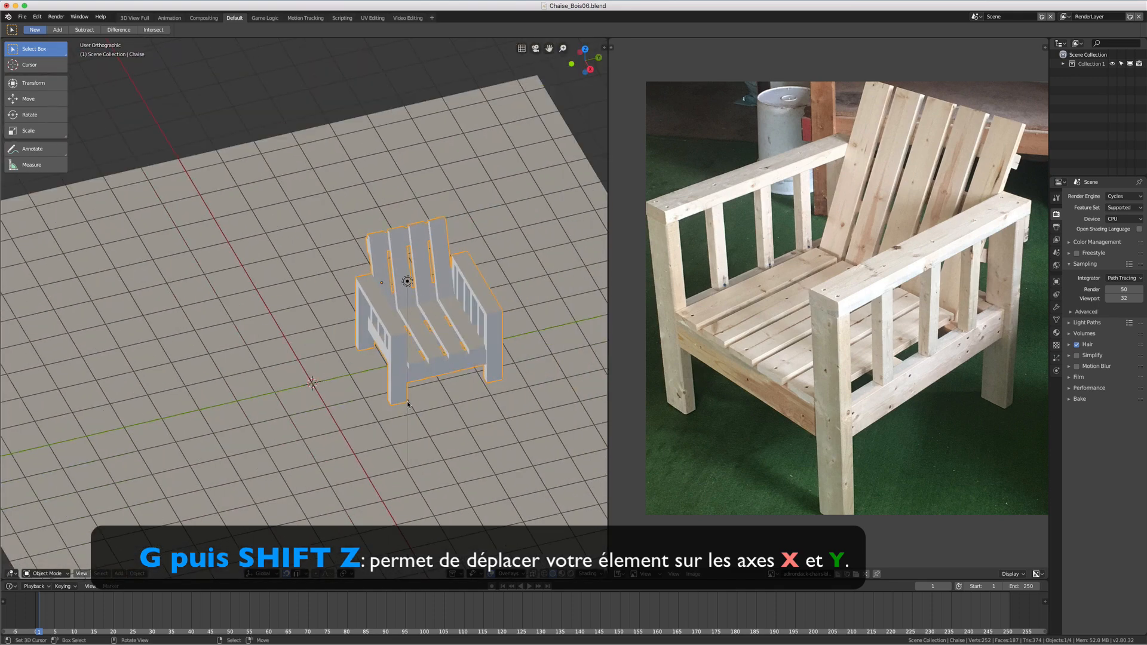
key("g")
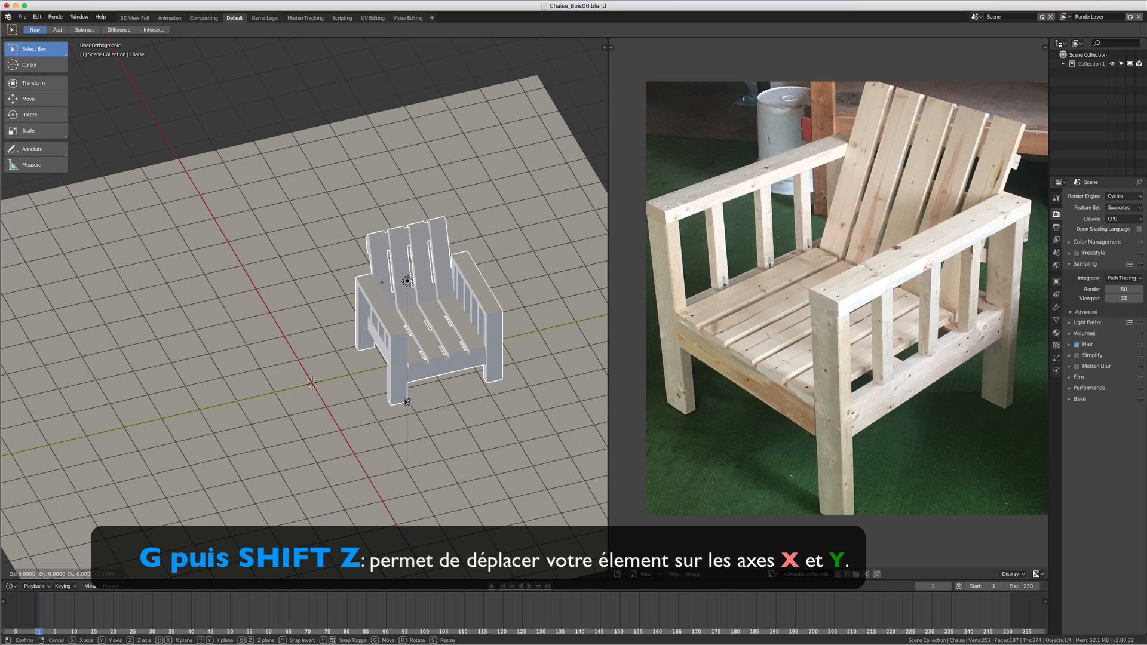
key("shift+z")
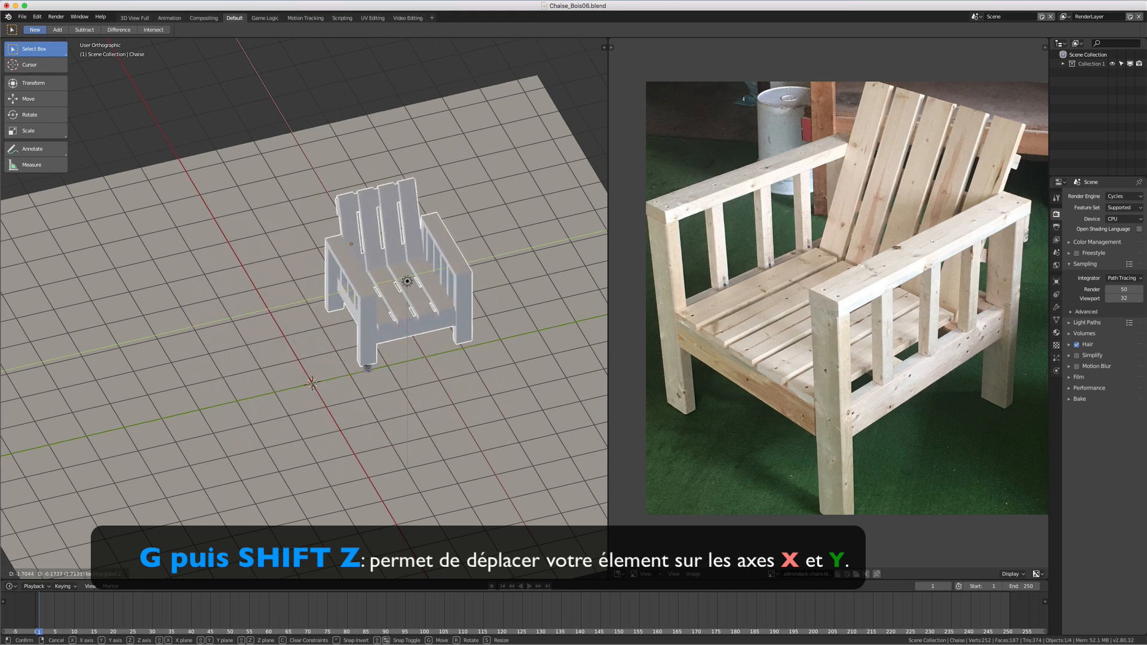
left_click(404, 340)
Show the chair's transform values and adjust its location to X -2.11751, Y 2.75966, Z 2.25372 and its X rotation to -4.2°
middle_click_drag(404, 340, 355, 432)
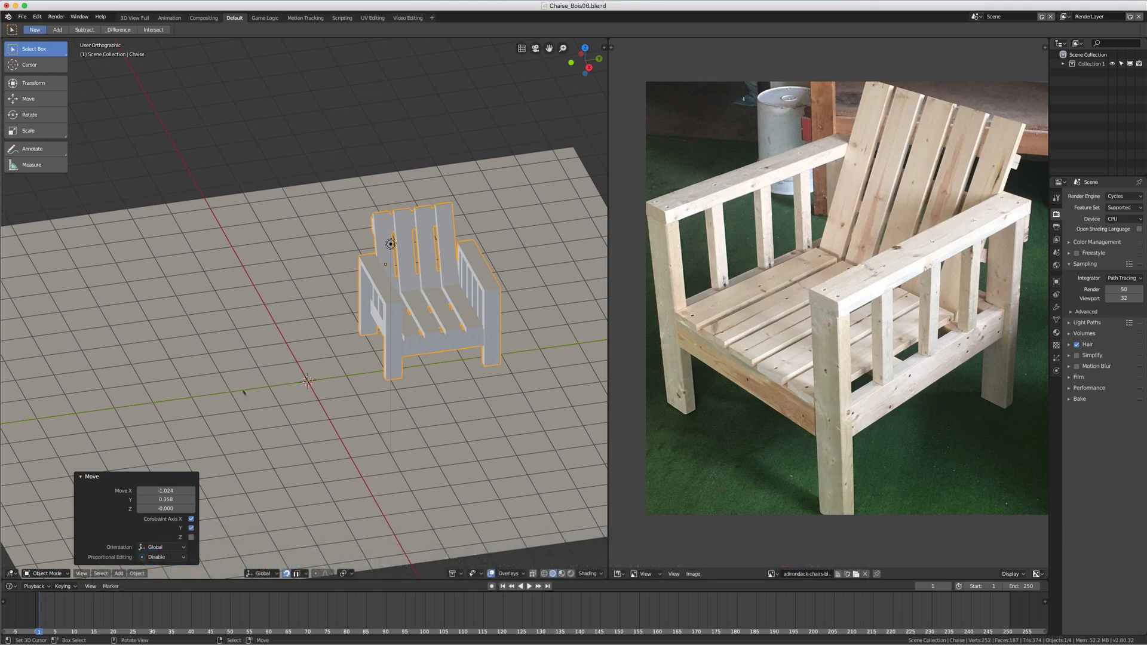
middle_click_drag(362, 419, 471, 279)
key("n")
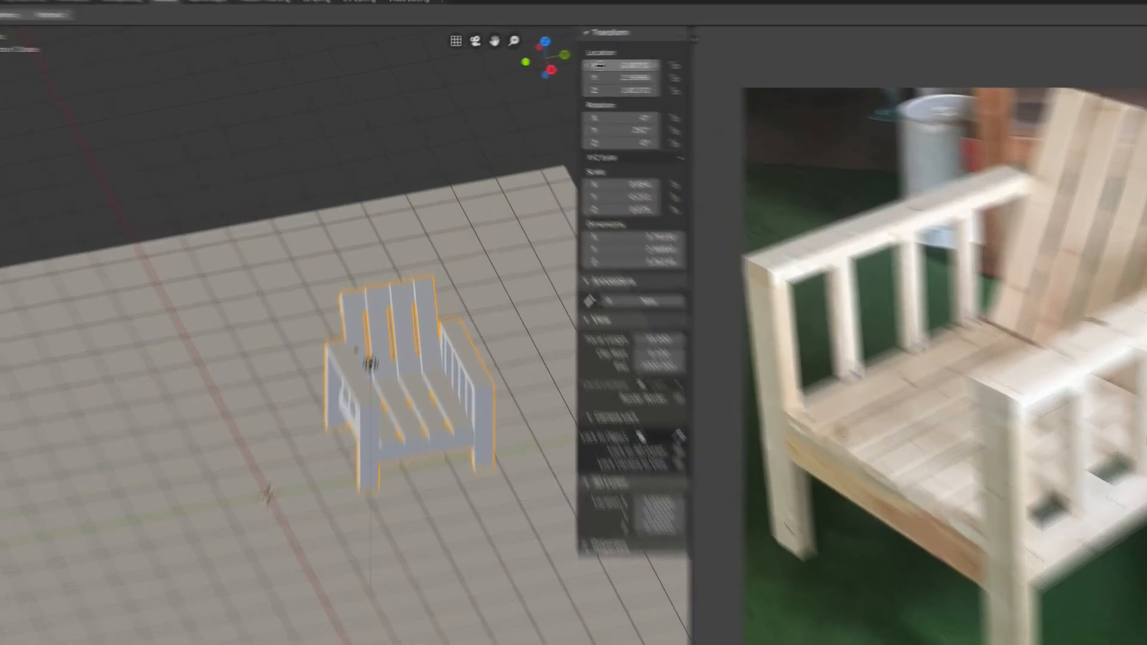
mouse_move(549, 65)
left_mouse_down()
mouse_move(579, 66)
mouse_move(567, 66)
left_mouse_up()
mouse_move(737, 64)
left_mouse_down()
mouse_move(710, 64)
mouse_move(741, 84)
left_mouse_up()
left_click_drag(715, 103, 746, 103)
mouse_move(716, 145)
left_mouse_down()
mouse_move(730, 145)
mouse_move(708, 145)
left_mouse_up()
left_click_drag(745, 145, 789, 146)
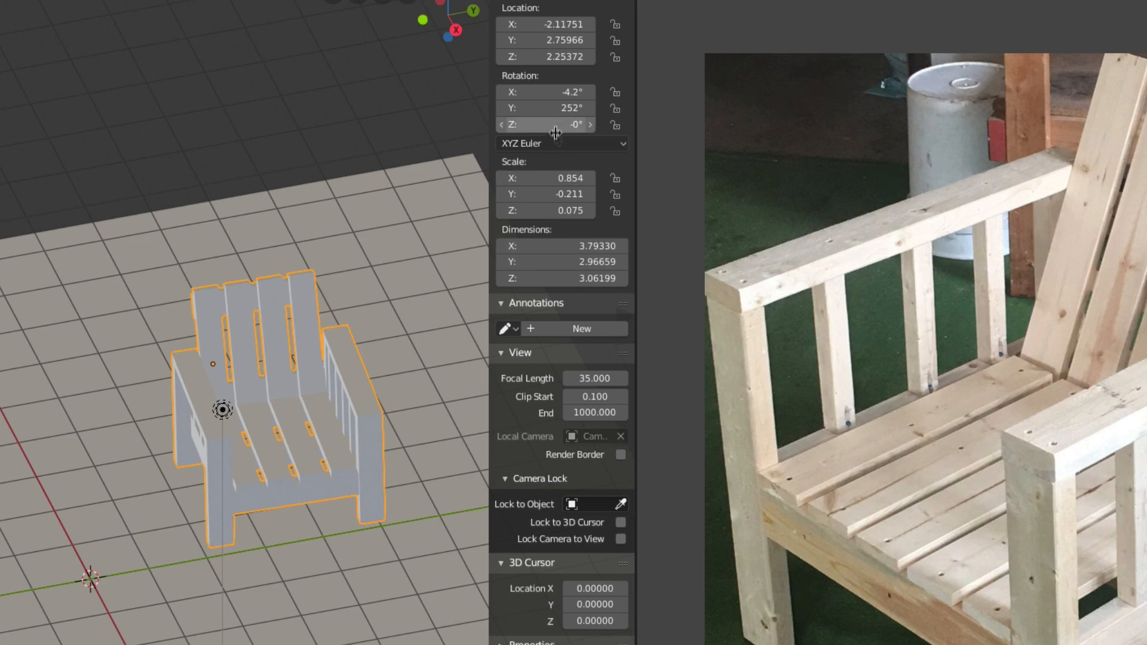
Try an X scale of 1.244 on the chair, and undo the scaling
mouse_move(523, 178)
left_mouse_down()
mouse_move(556, 178)
mouse_move(520, 180)
left_mouse_up()
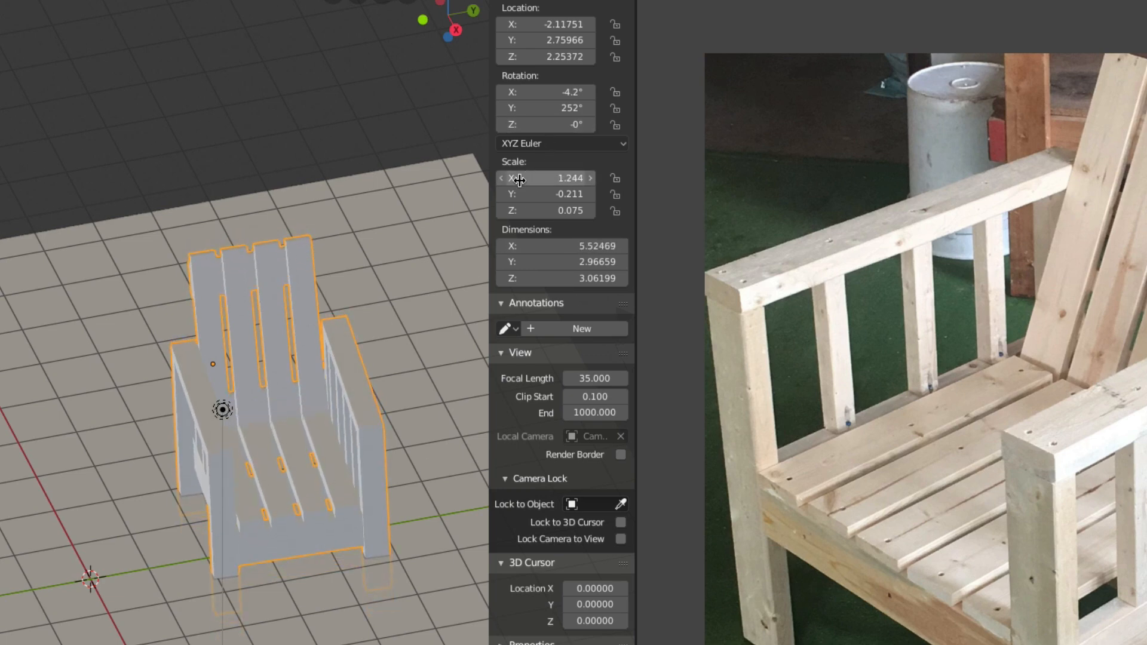
key("ctrl+z")
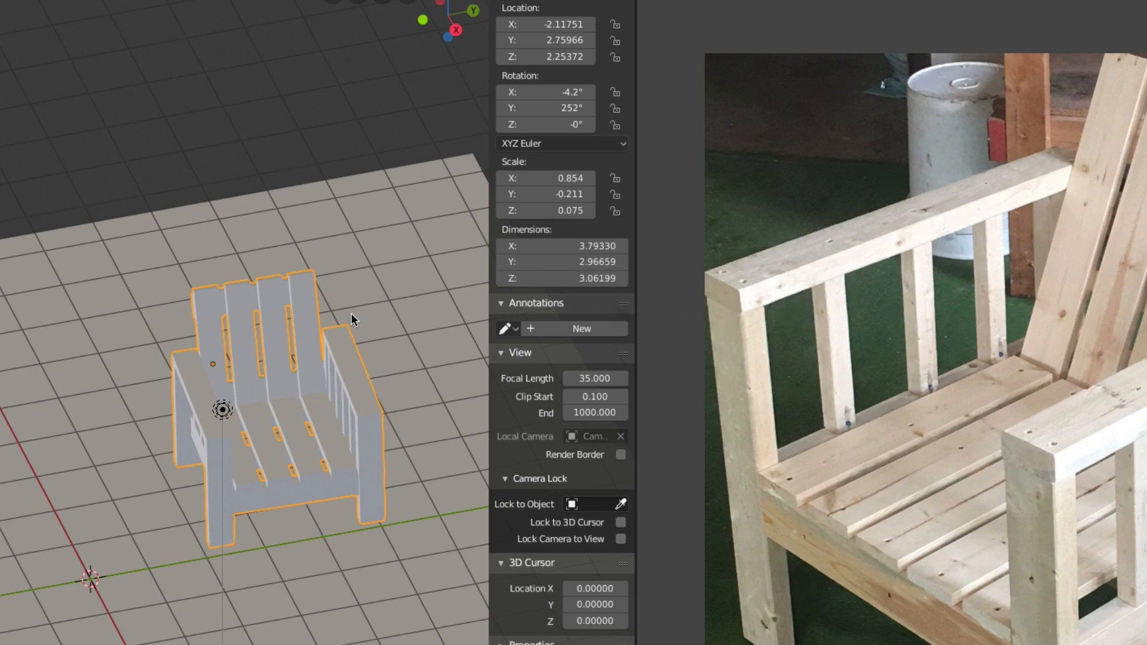
middle_click_drag(274, 440, 365, 410)
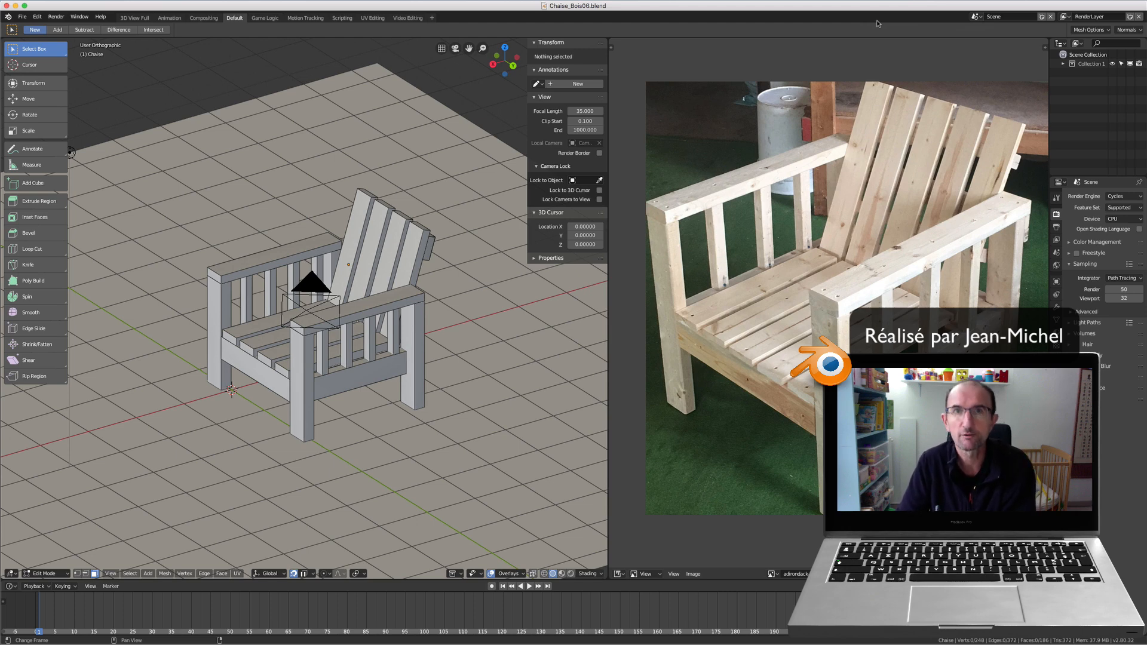
Select a backrest slat's face in Edit Mode, and bring up the mesh primitives that can be added in Object Mode
left_click(408, 266)
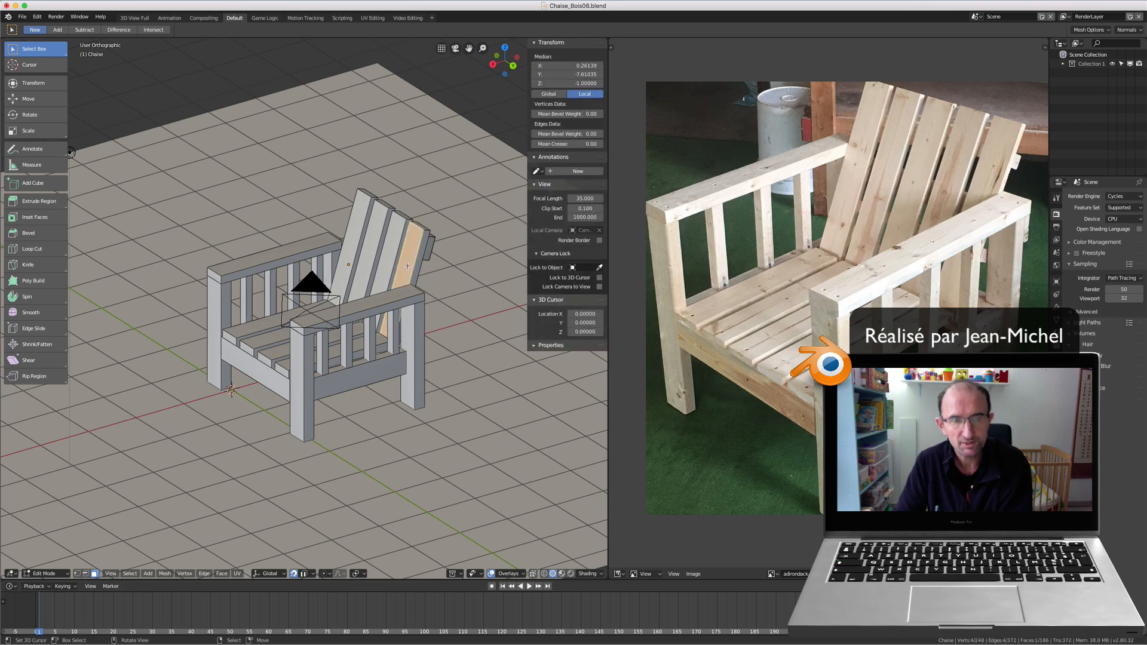
key("Tab")
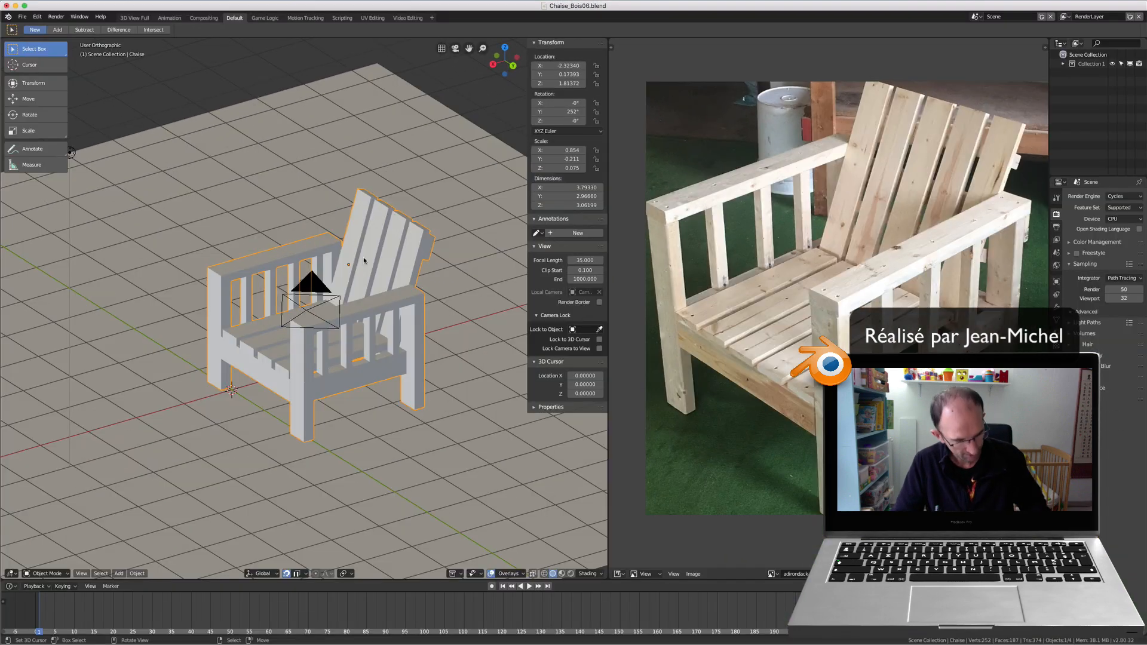
key("shift+a")
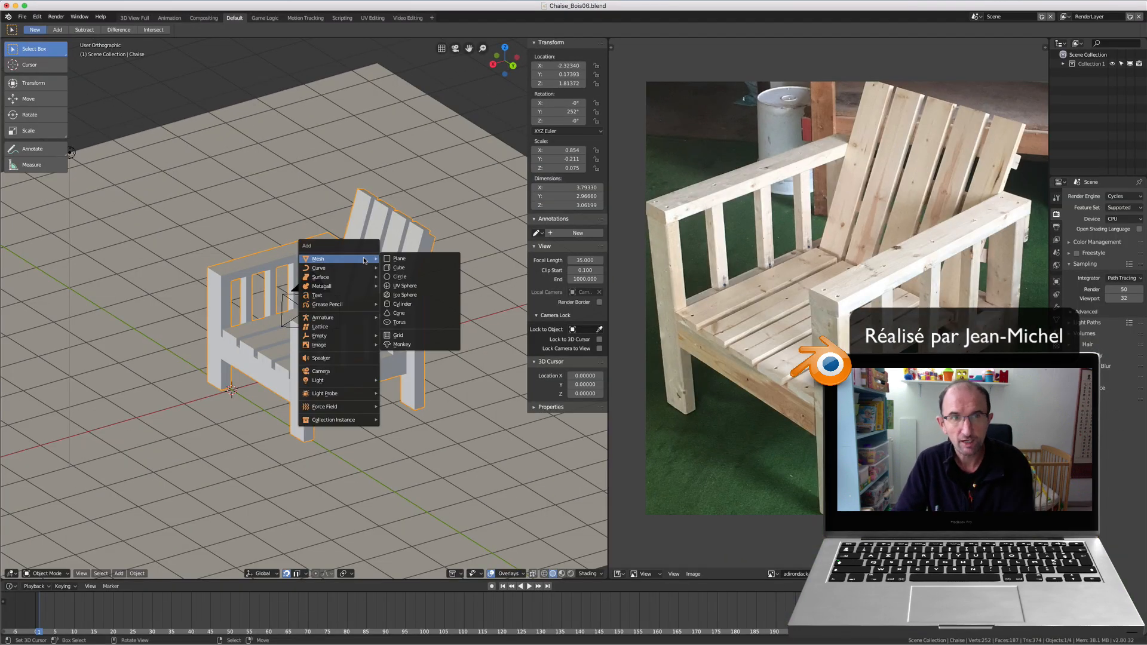